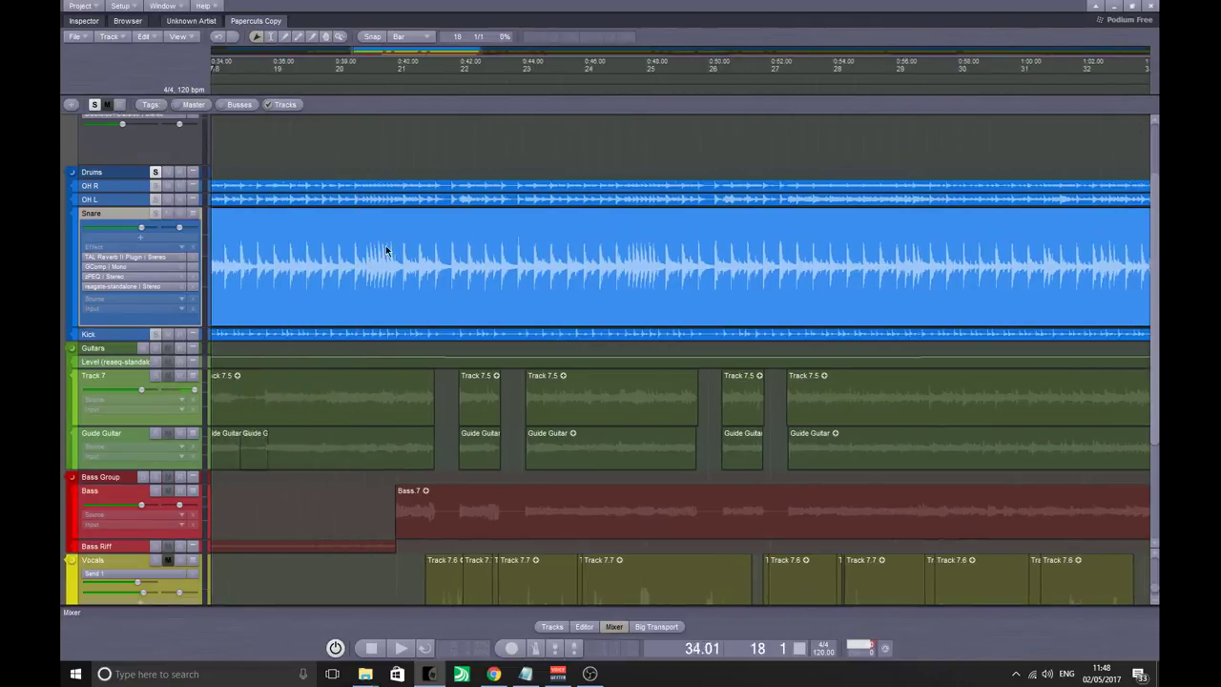
Step: Reposition the playhead at several points within the snare part
click(418, 253)
click(349, 267)
click(448, 266)
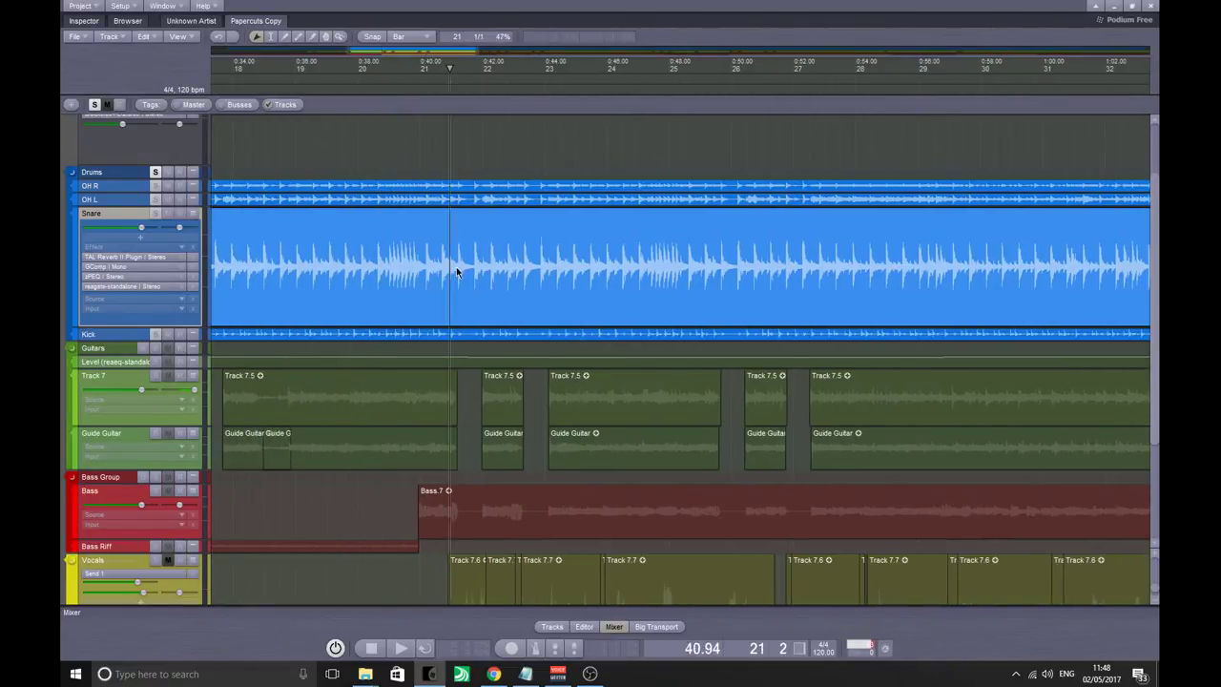
click(392, 271)
click(463, 286)
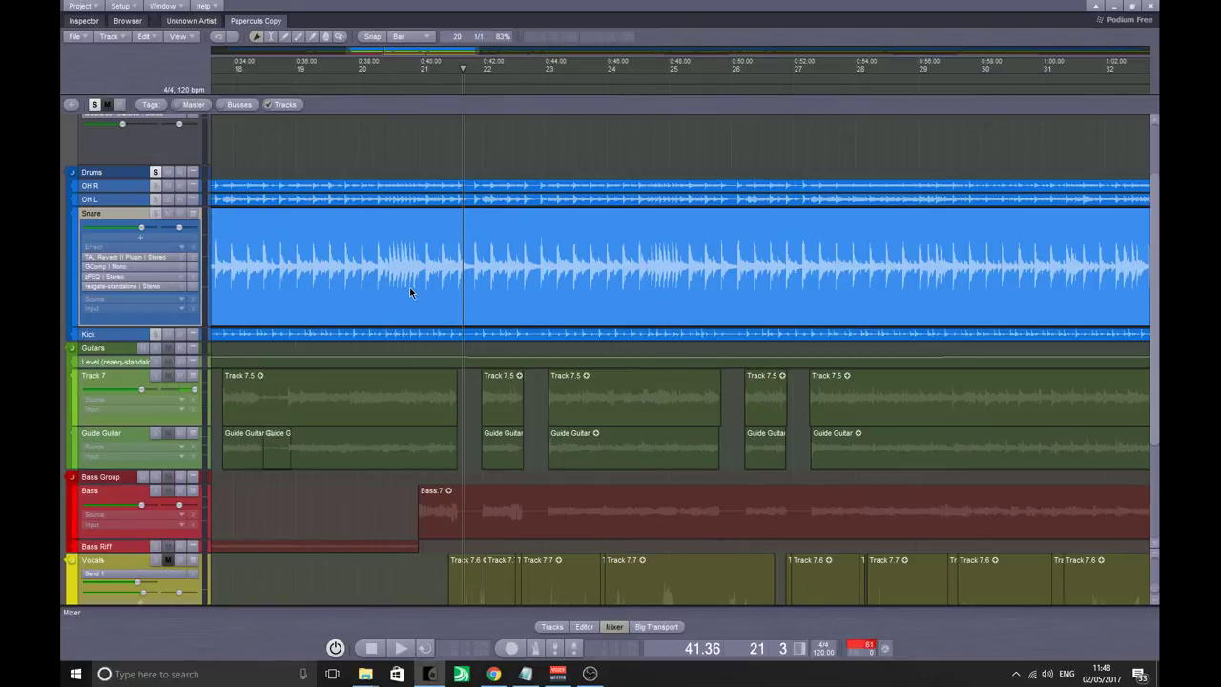
Step: Set the playhead back near bar 20 and open the Snare track's TAL Reverb II plugin
click(346, 277)
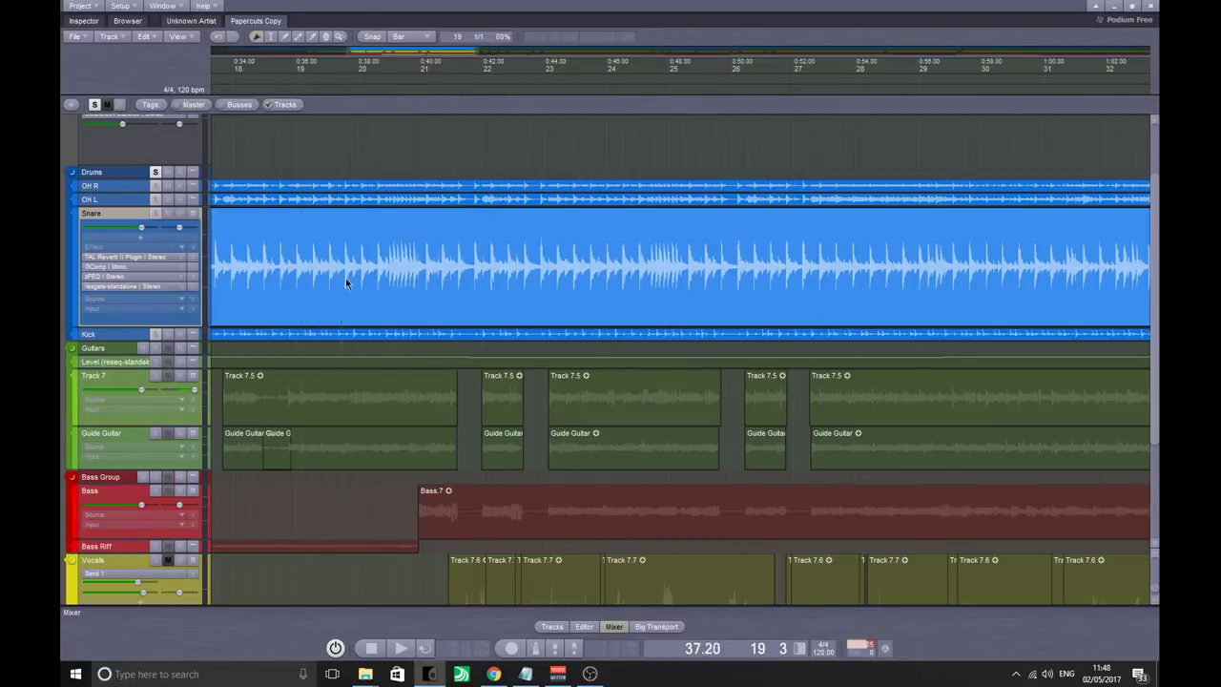
click(382, 267)
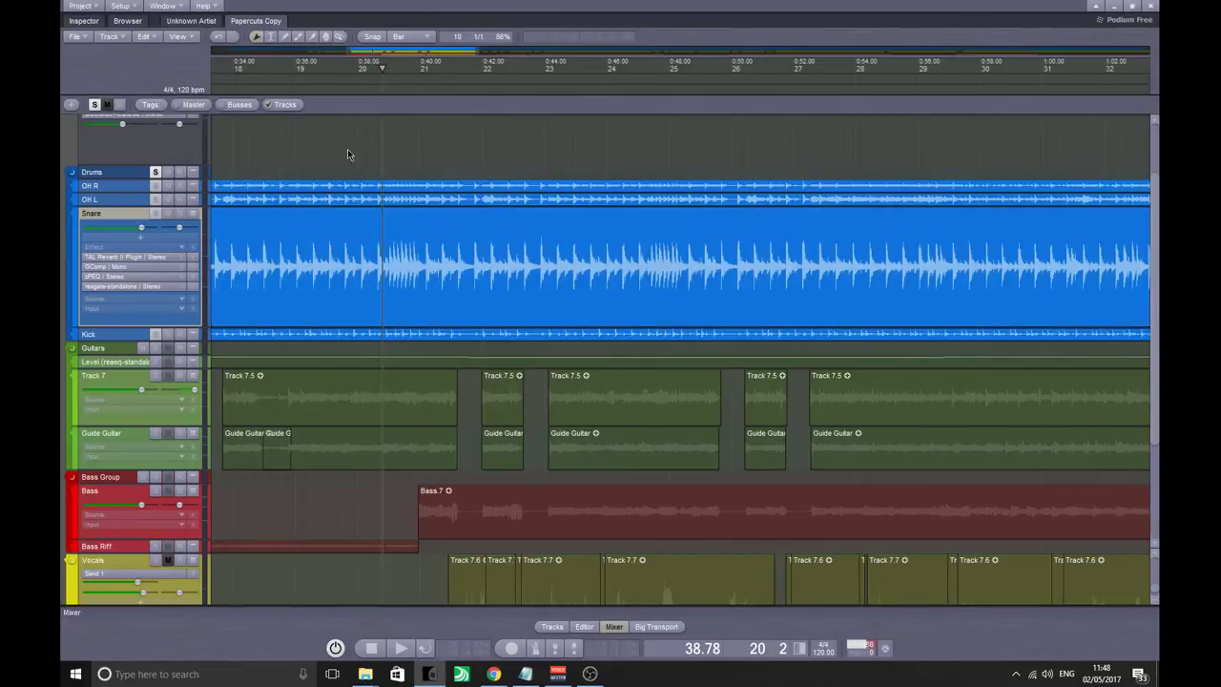
double_click(112, 259)
Step: Drag the TAL Reverb II window out of the way of the arrangement
drag(483, 51, 454, 202)
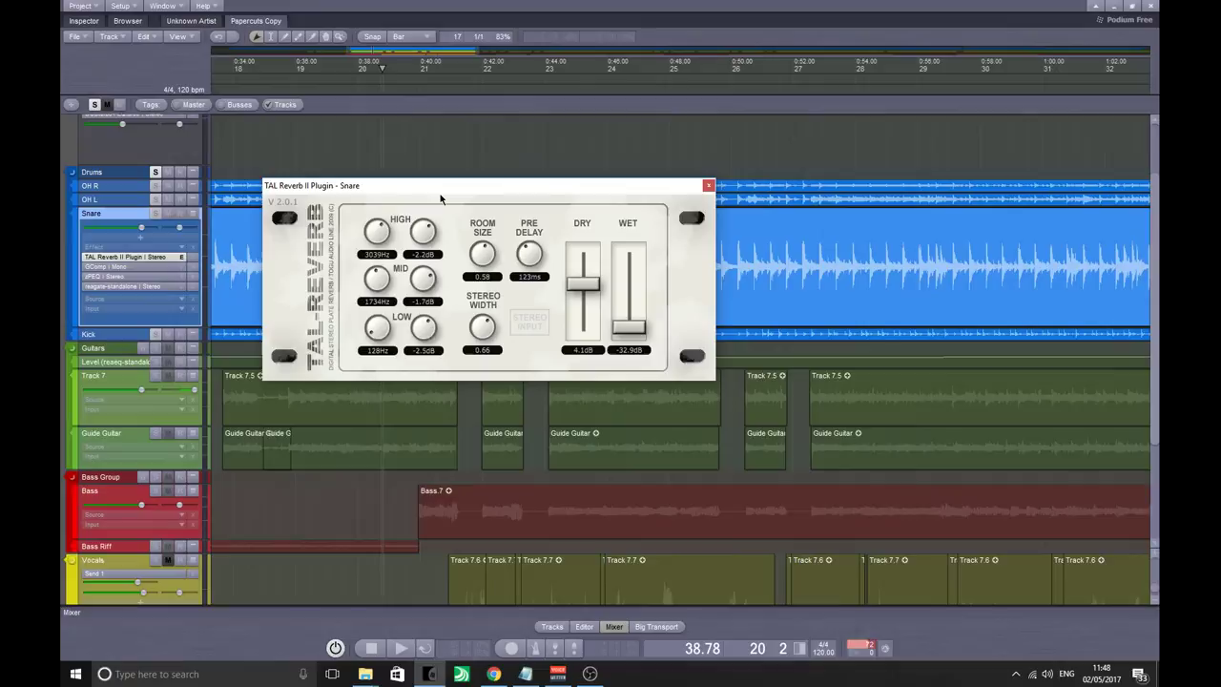
drag(460, 188, 433, 176)
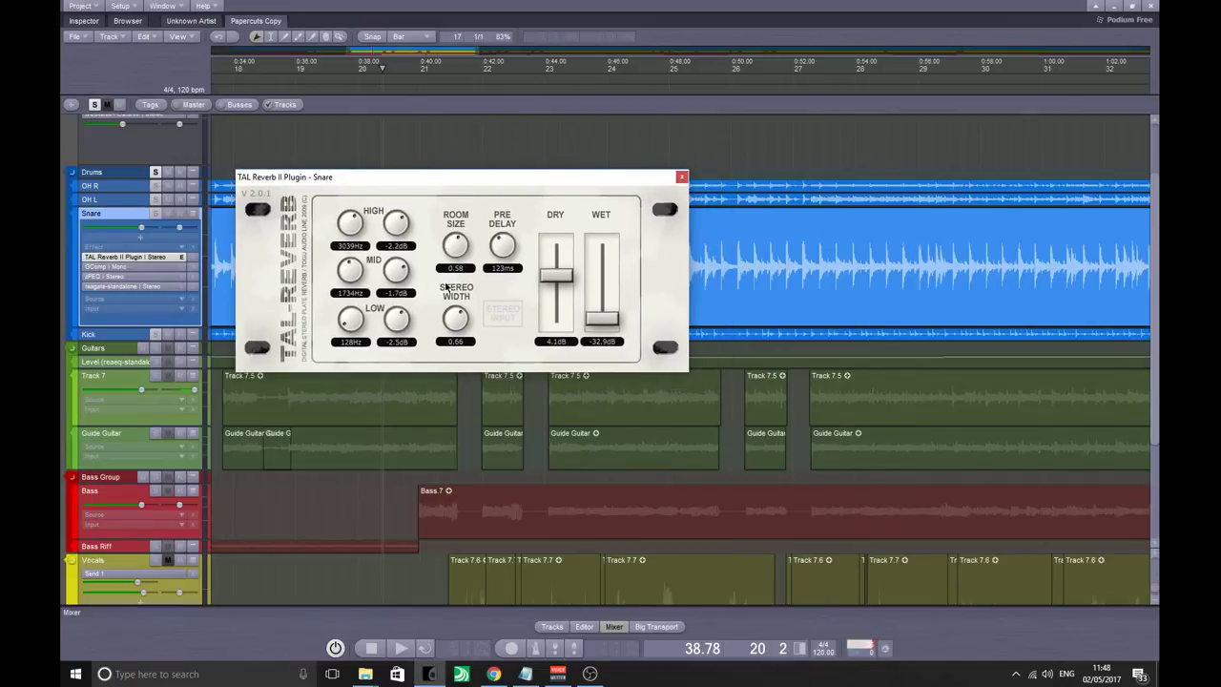
drag(587, 183, 627, 150)
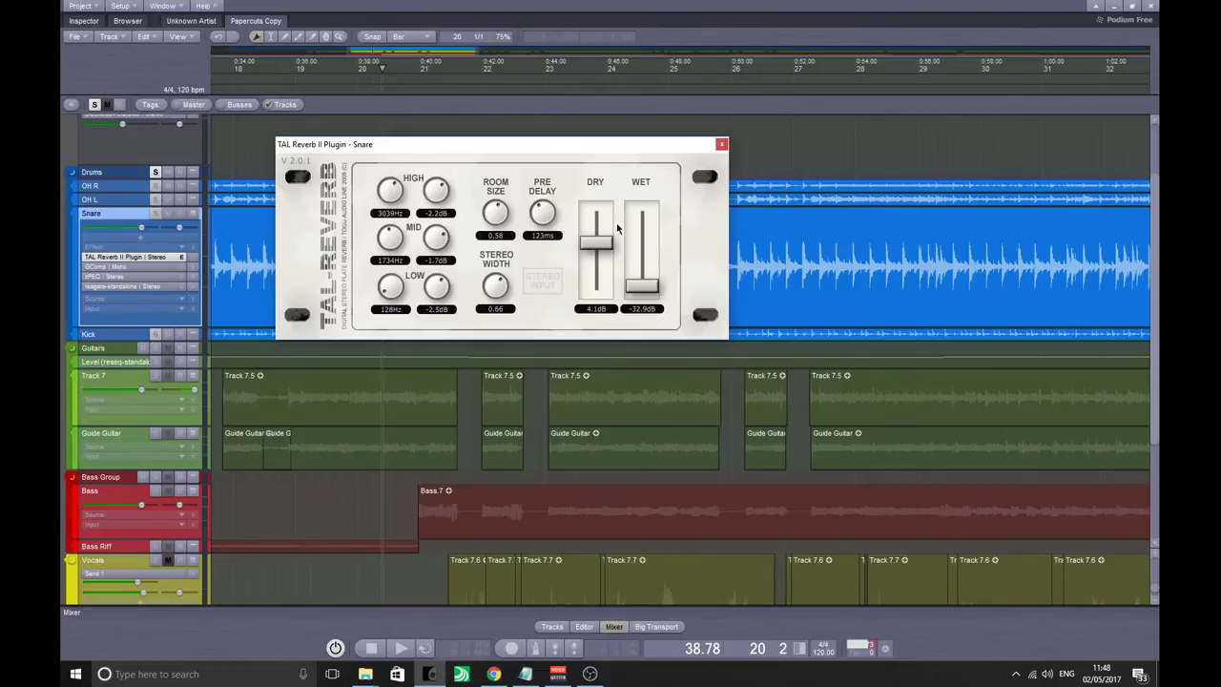
drag(546, 144, 508, 160)
Step: Move the reverb window below the snare waveform and drag the playhead back to bar 12
click(161, 258)
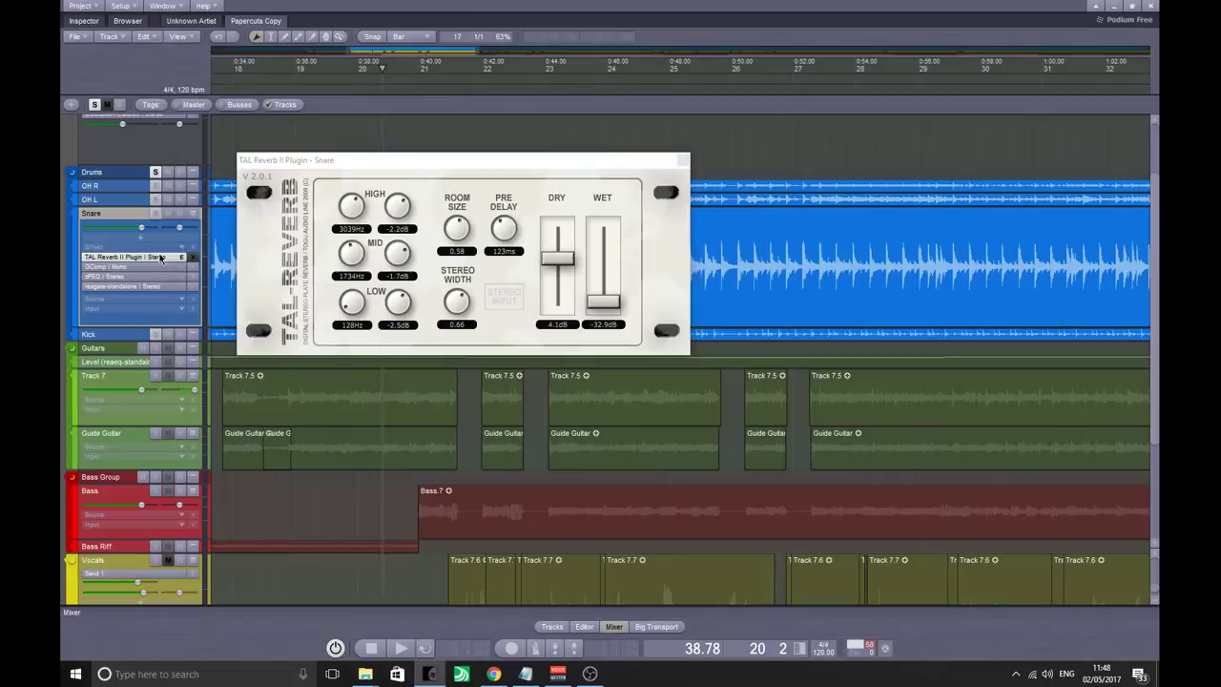
drag(367, 157, 299, 371)
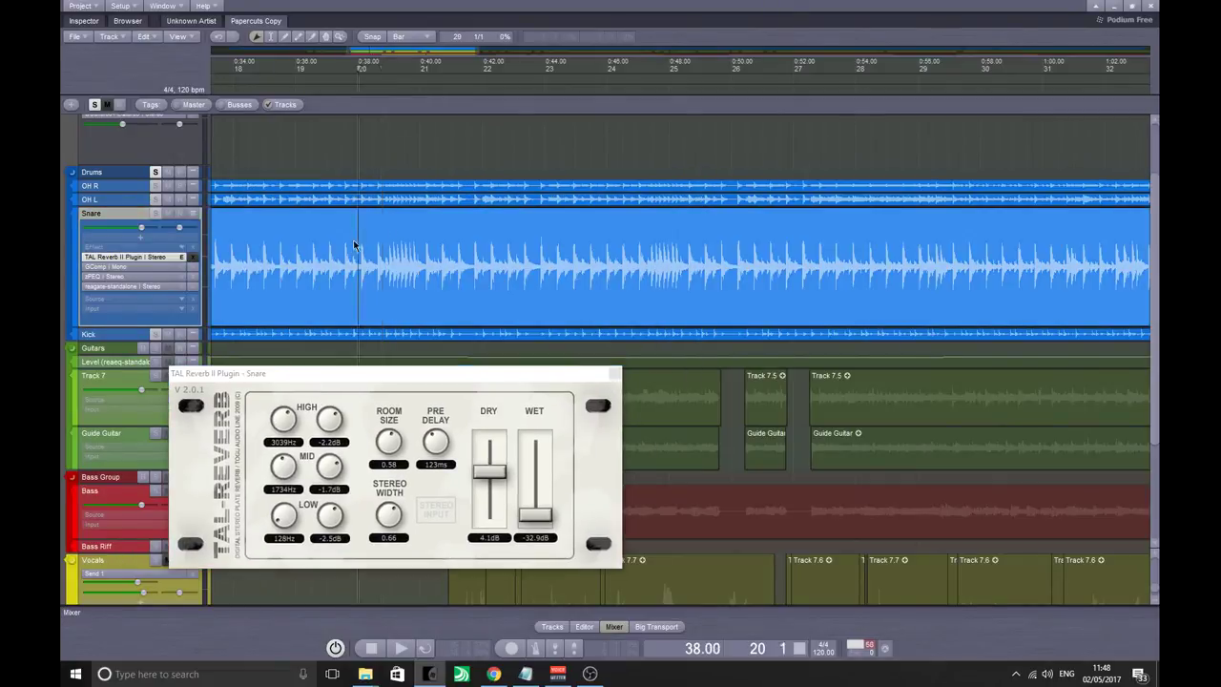
drag(153, 259, 402, 237)
Step: Play the arrangement from bar 12 with the snare reverb, then stop
key(space)
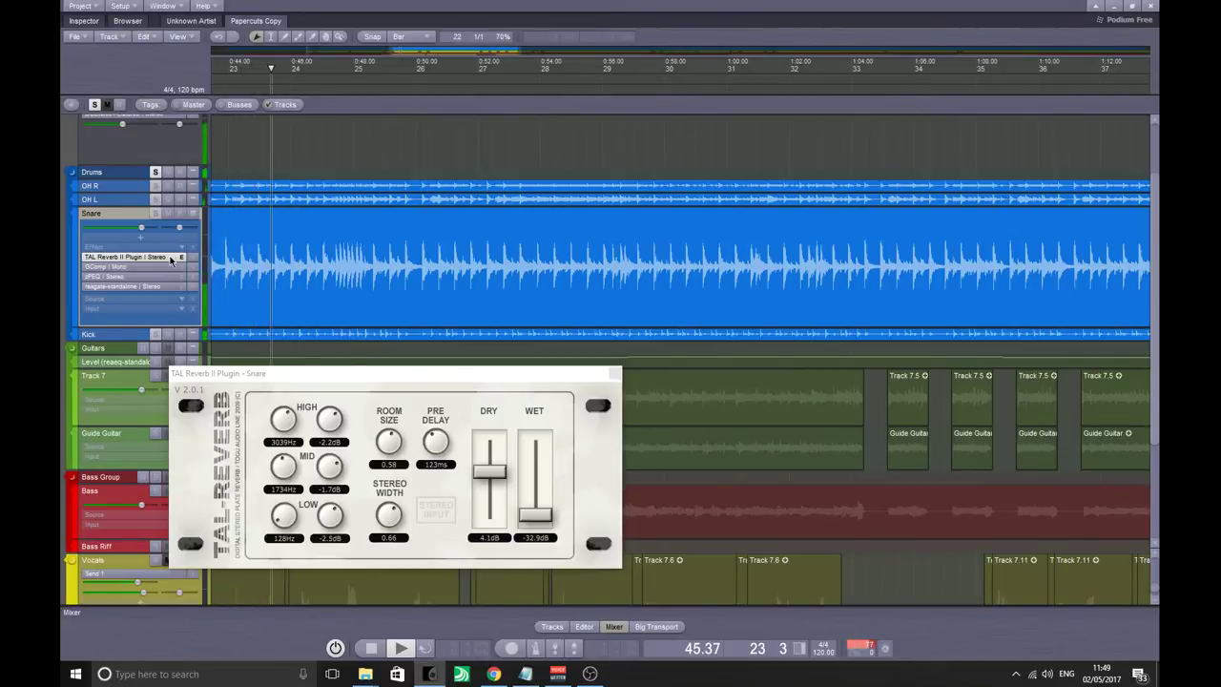
key(space)
drag(380, 373, 394, 310)
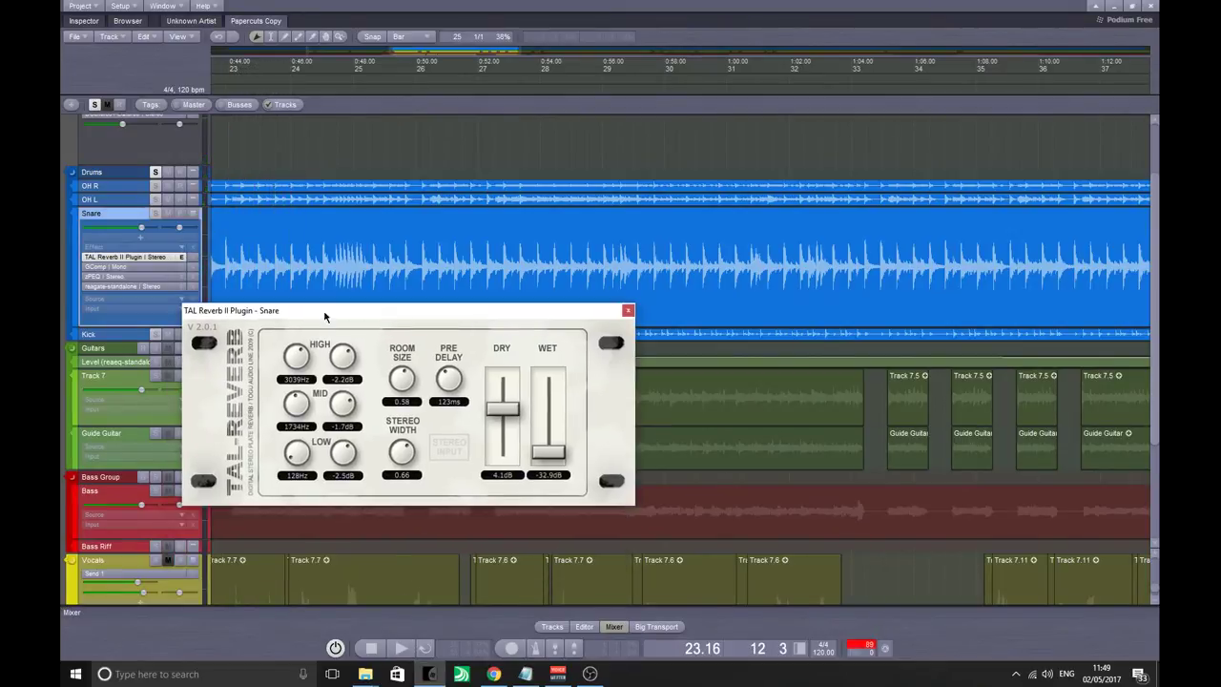
Step: Unsolo the Drums group, solo the Snare track, and audition it from bar 25
click(158, 219)
click(155, 213)
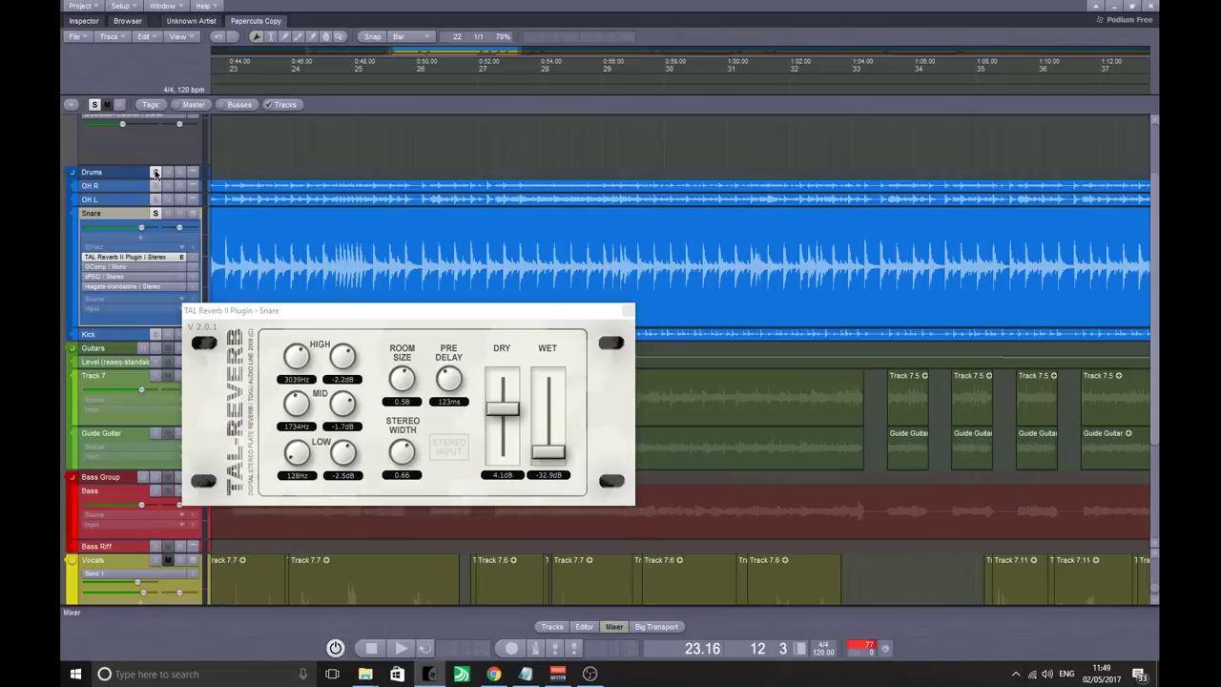
click(428, 231)
drag(428, 232, 372, 238)
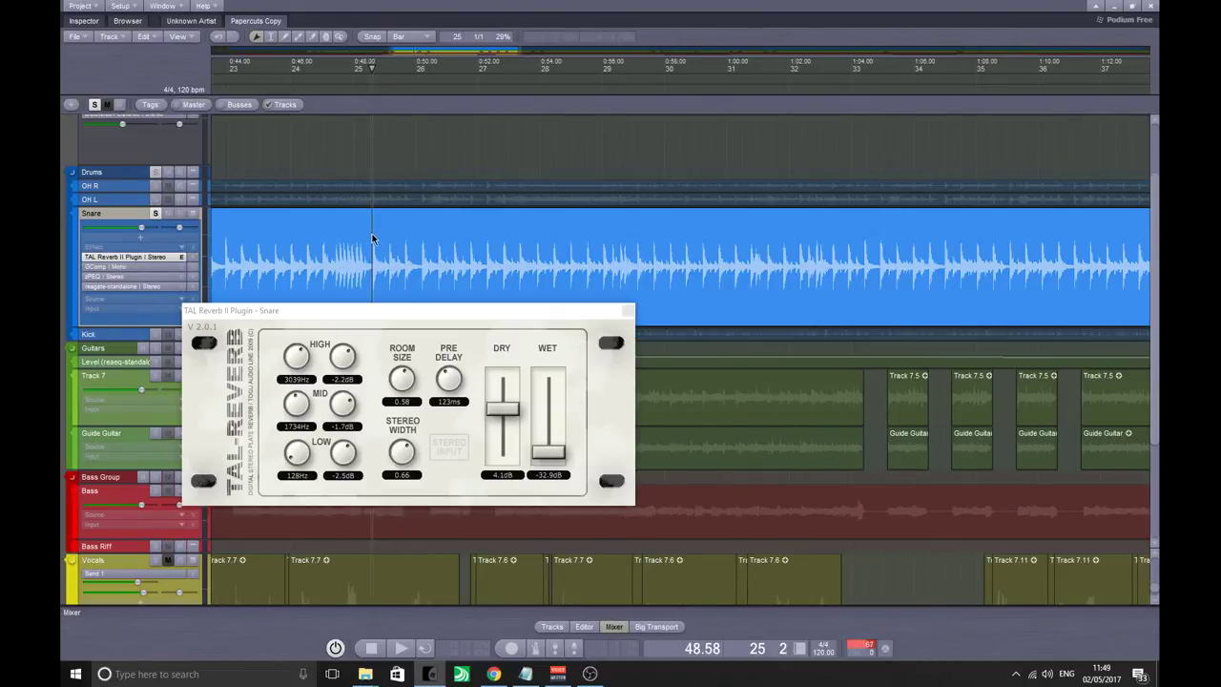
key(space)
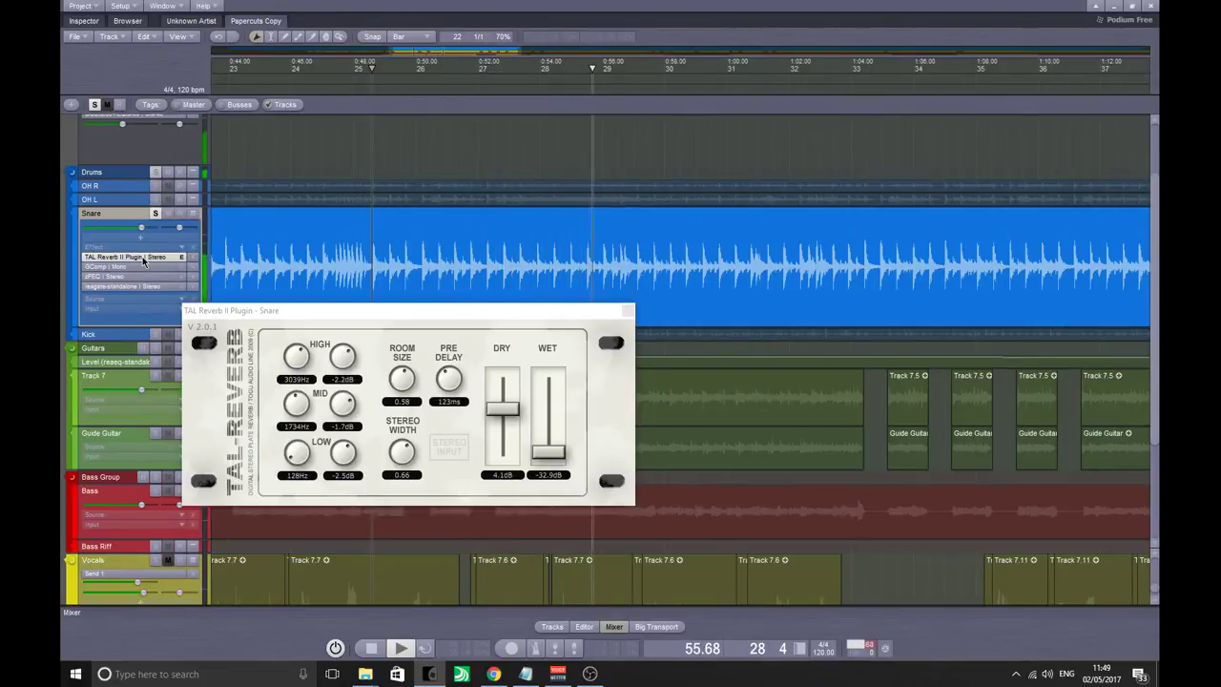
key(space)
drag(398, 331, 363, 256)
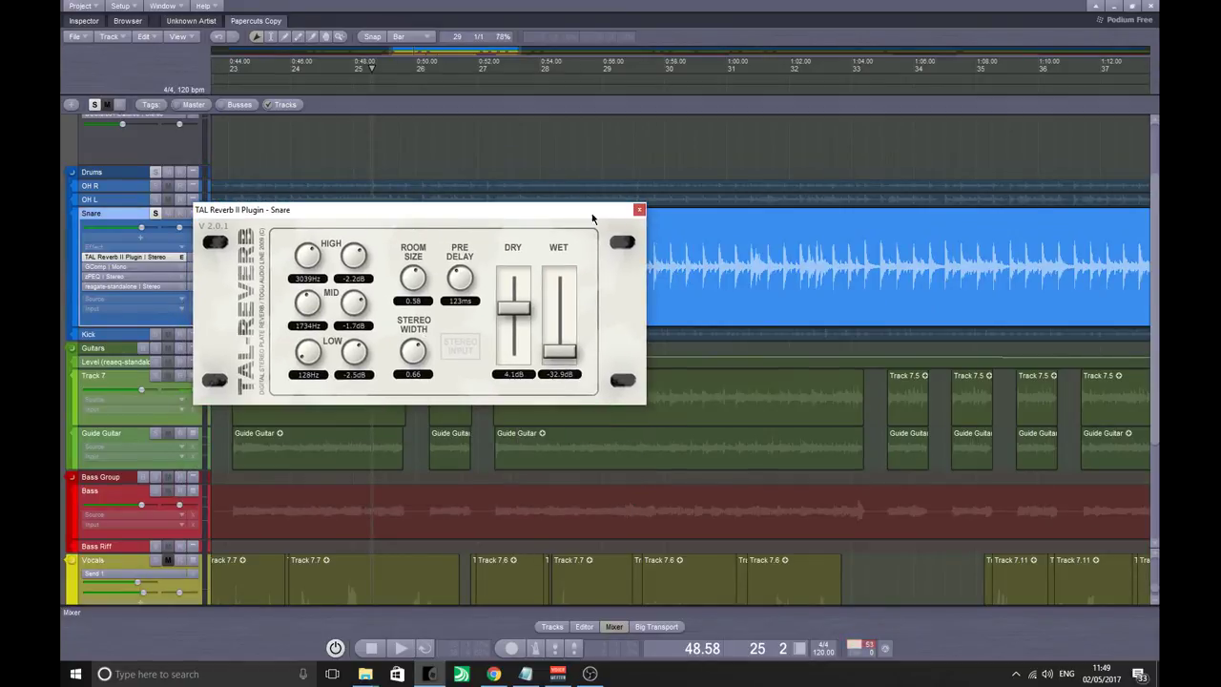
drag(407, 208, 457, 207)
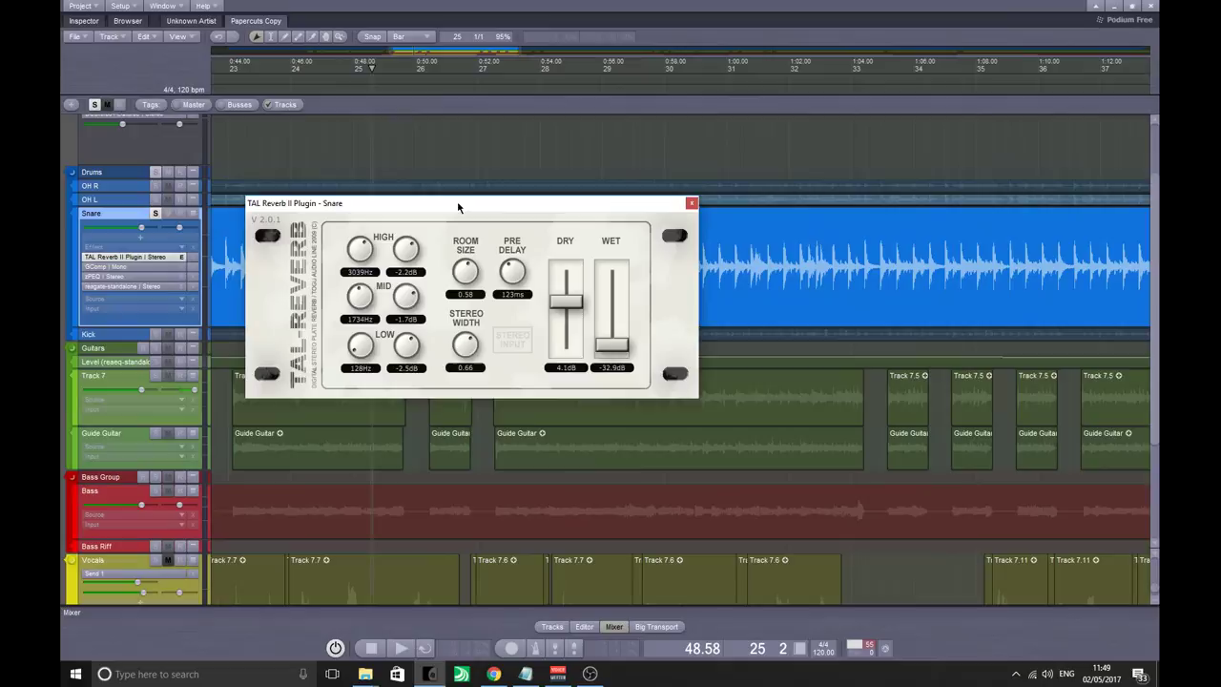
Step: Close TAL Reverb, mute Bass Riff, and open the Helian 3rd_Bass plugin on the Bass track
click(690, 204)
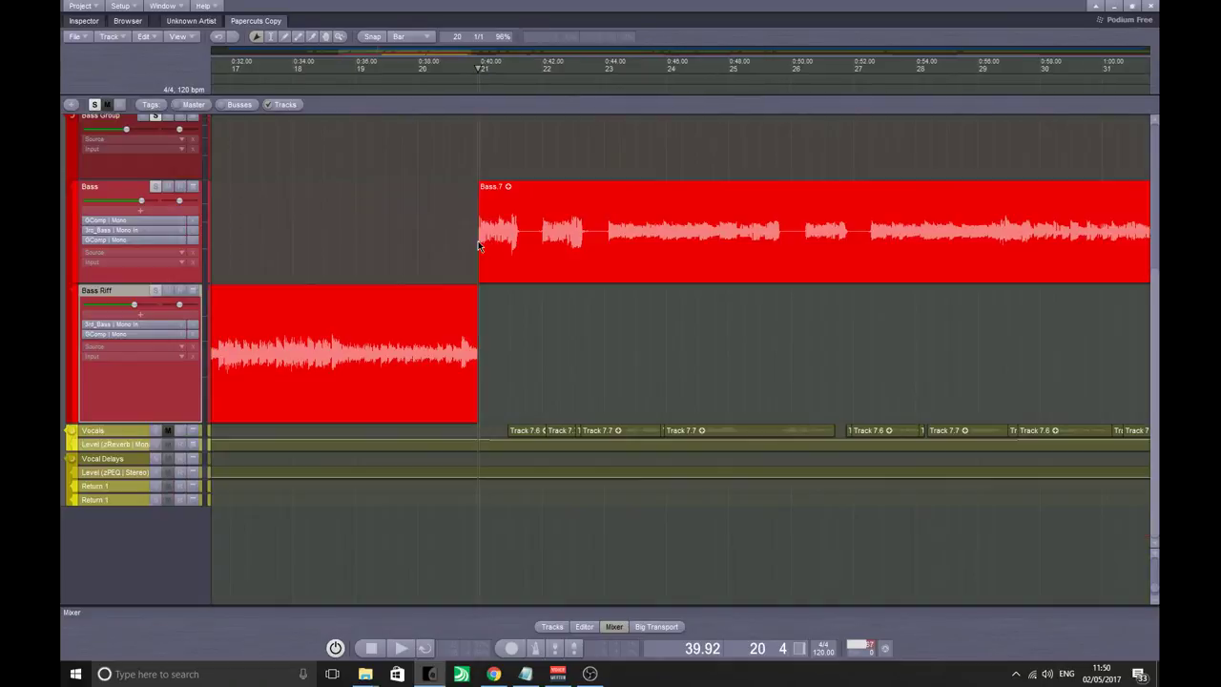
click(168, 290)
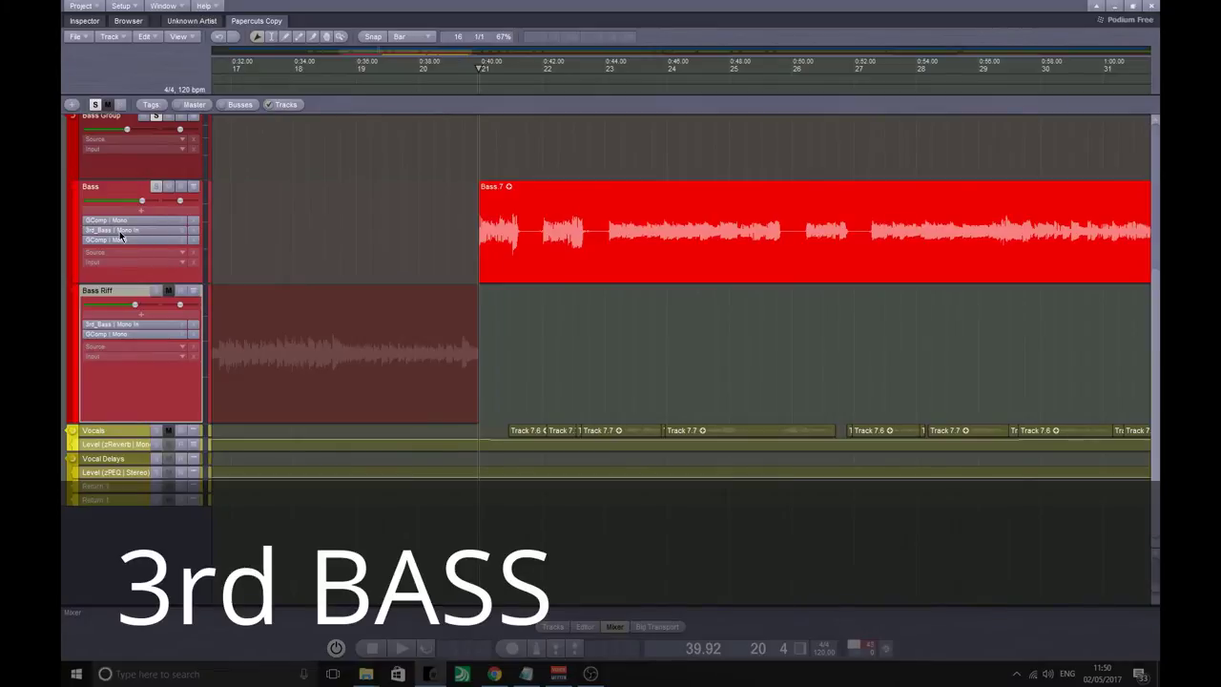
double_click(120, 234)
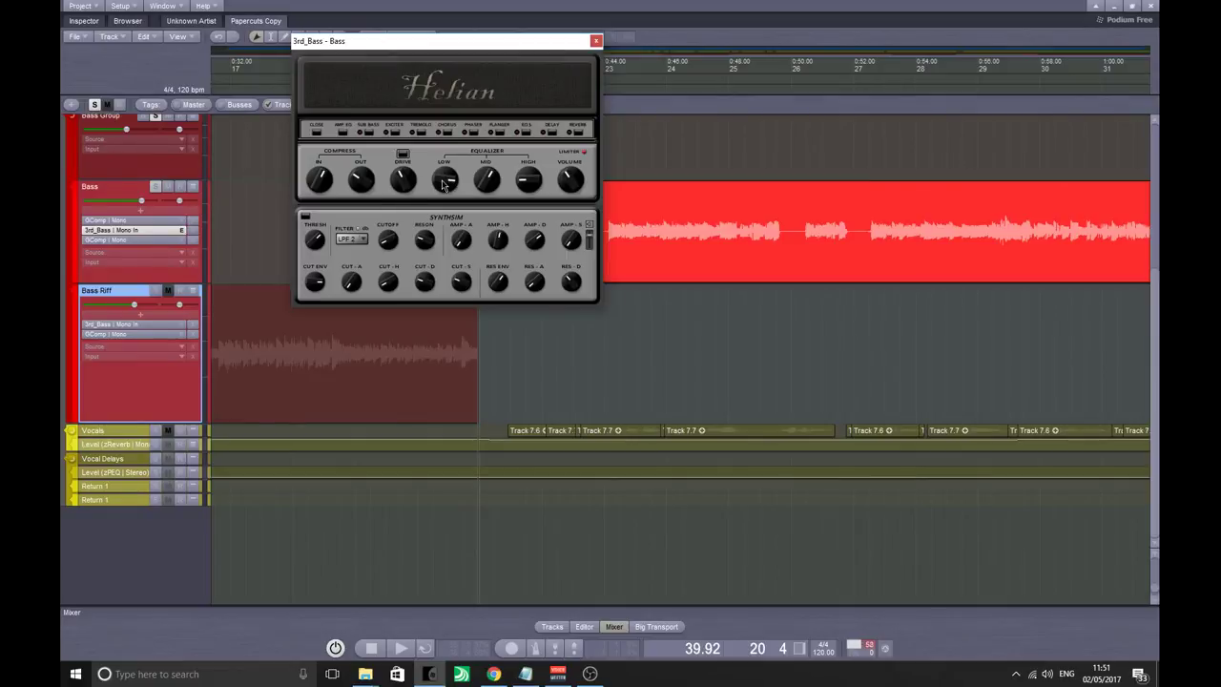
Step: Play the Bass part from near bar 21 through the 3rd_Bass amp with Bass Riff muted
drag(515, 62, 389, 35)
click(571, 191)
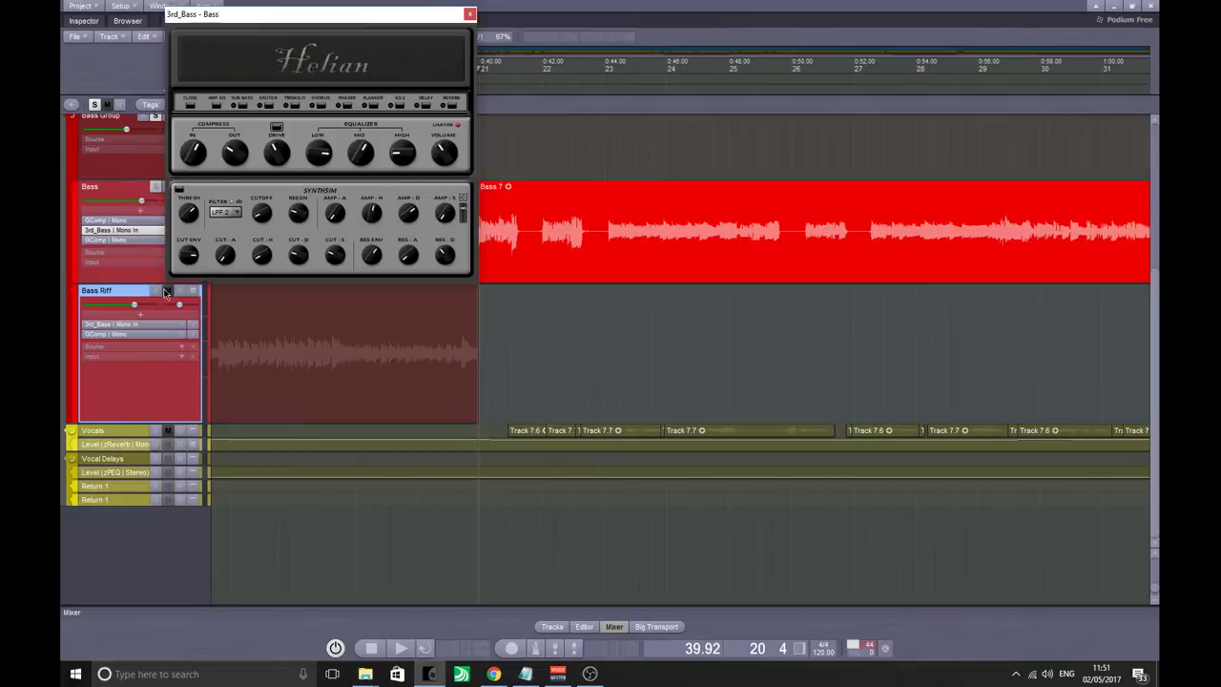
click(533, 204)
key(space)
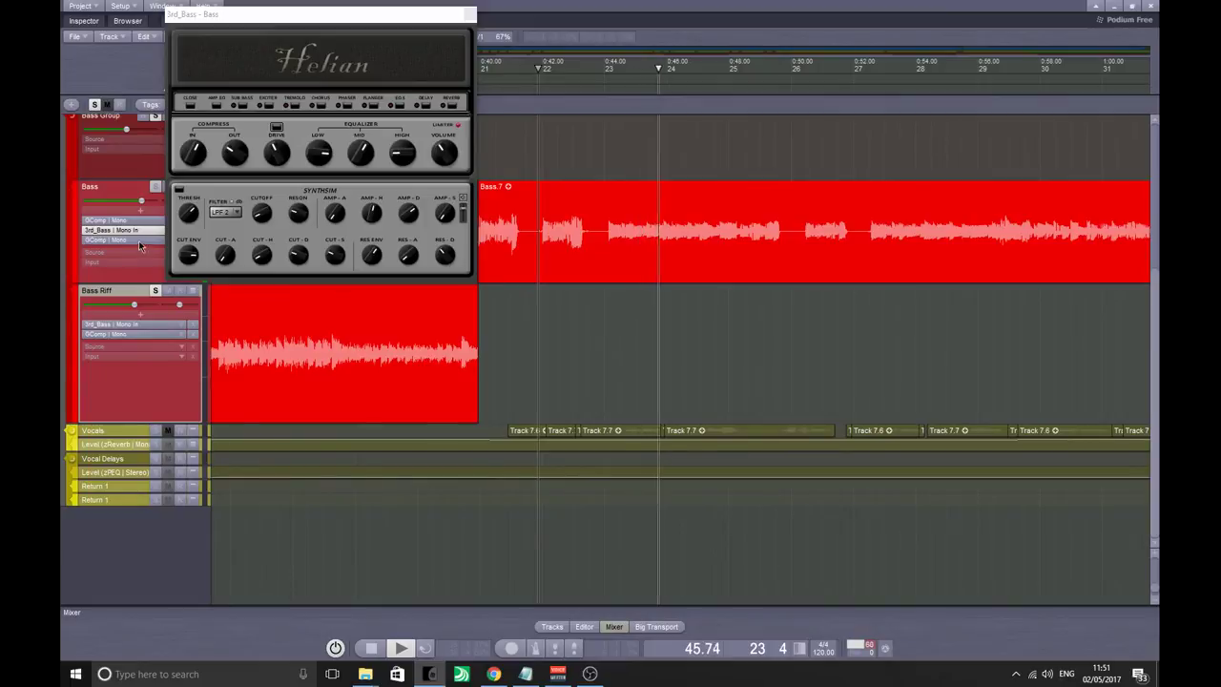
click(168, 289)
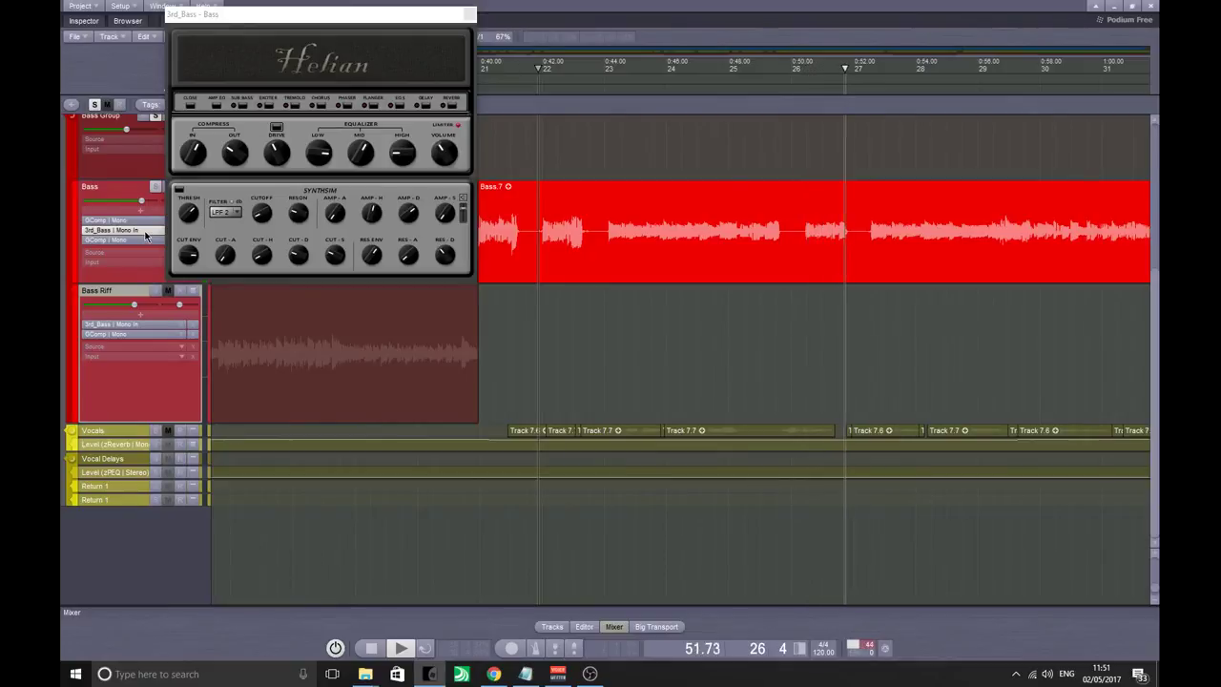
Step: Stop playback at bar 21 and move the amp window aside
drag(283, 10, 388, 17)
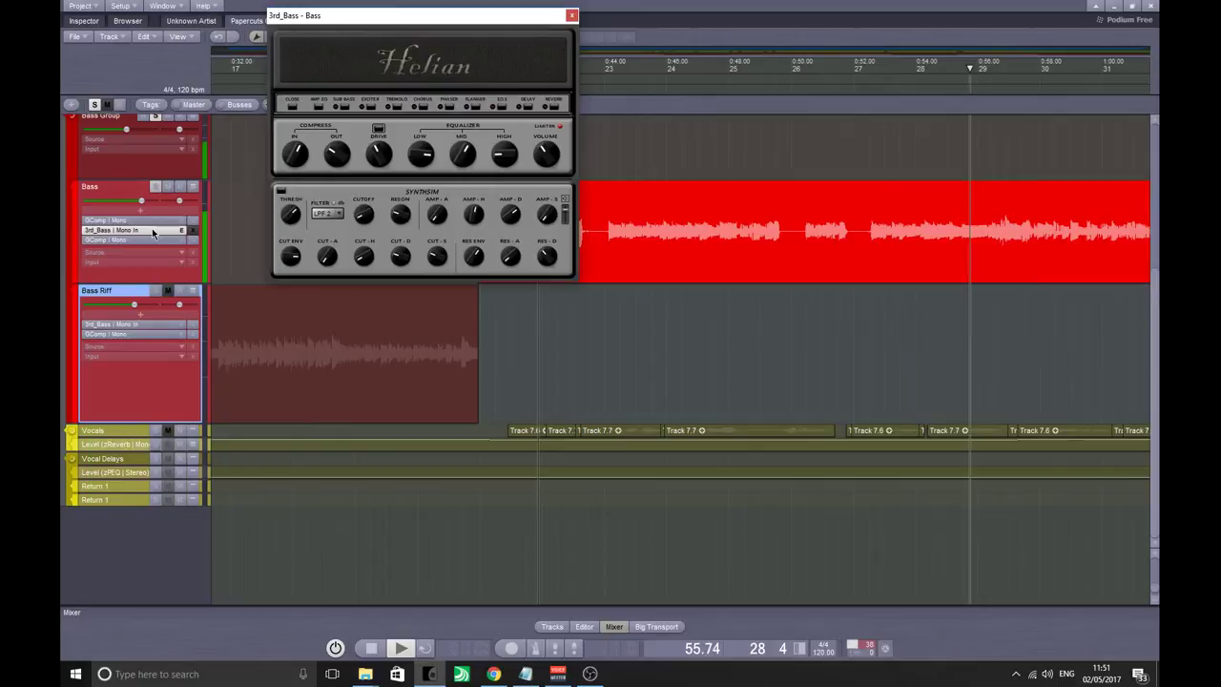
click(152, 229)
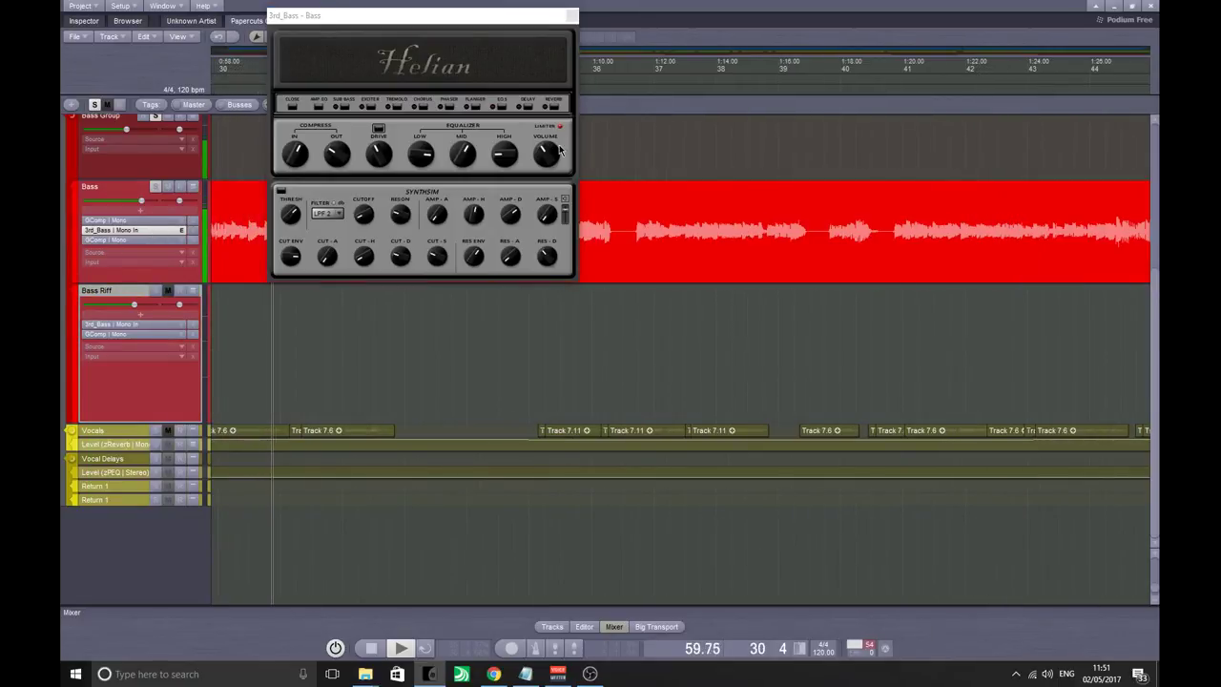
key(space)
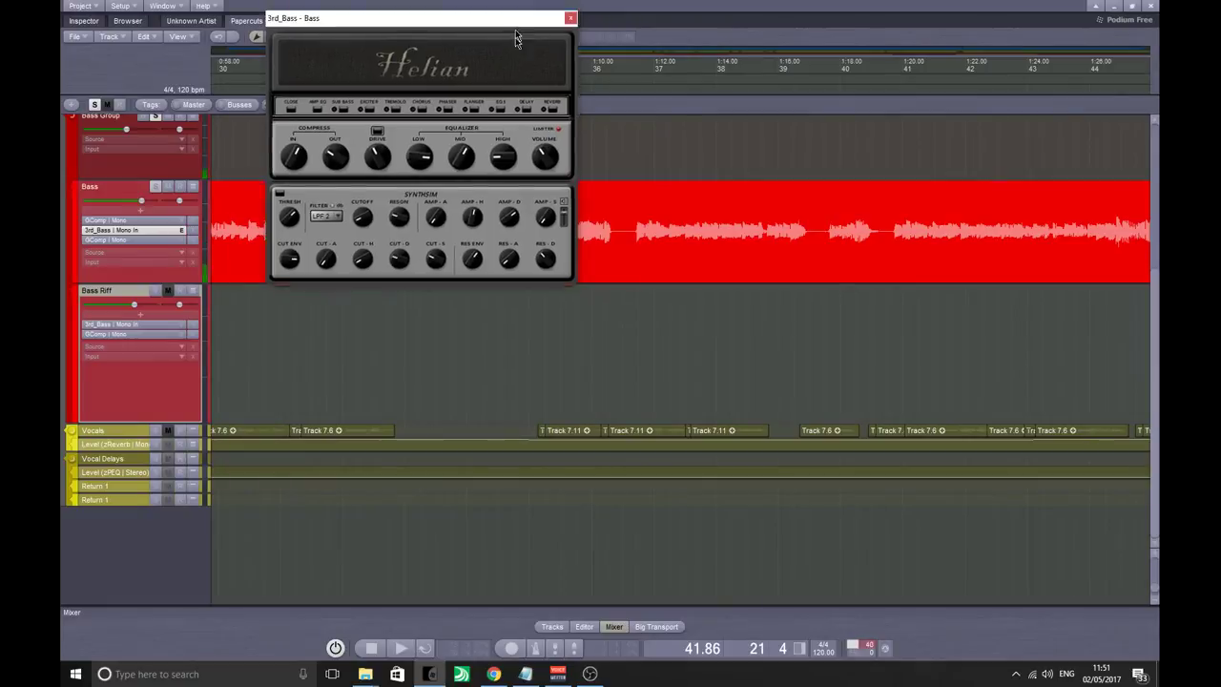
drag(556, 29, 556, 92)
Step: Close the 3rd_Bass window, then open and close the Bass track's GComp compressor
click(573, 81)
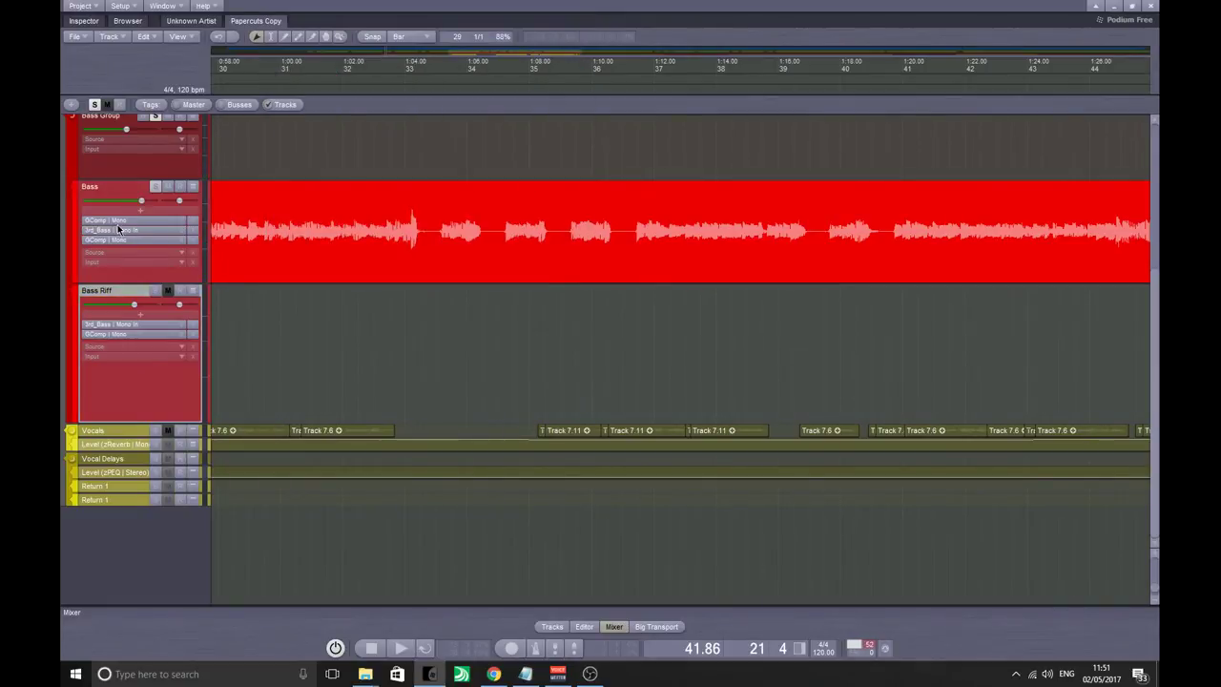
double_click(116, 221)
drag(208, 42, 473, 53)
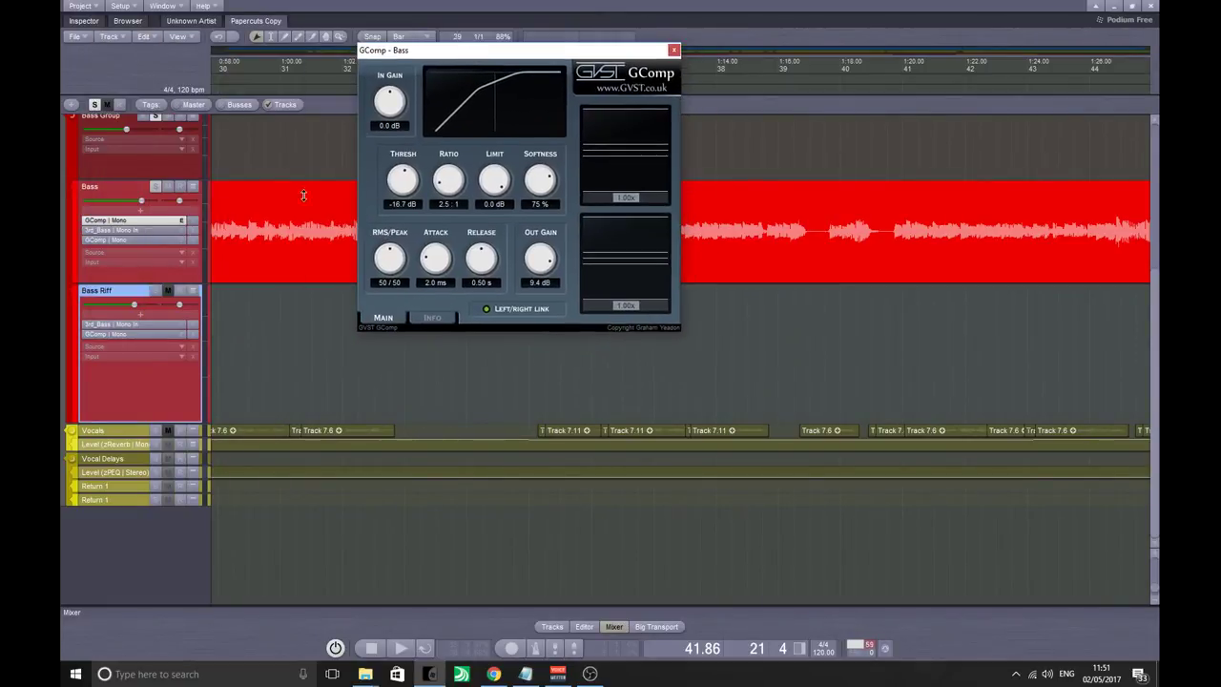
click(676, 50)
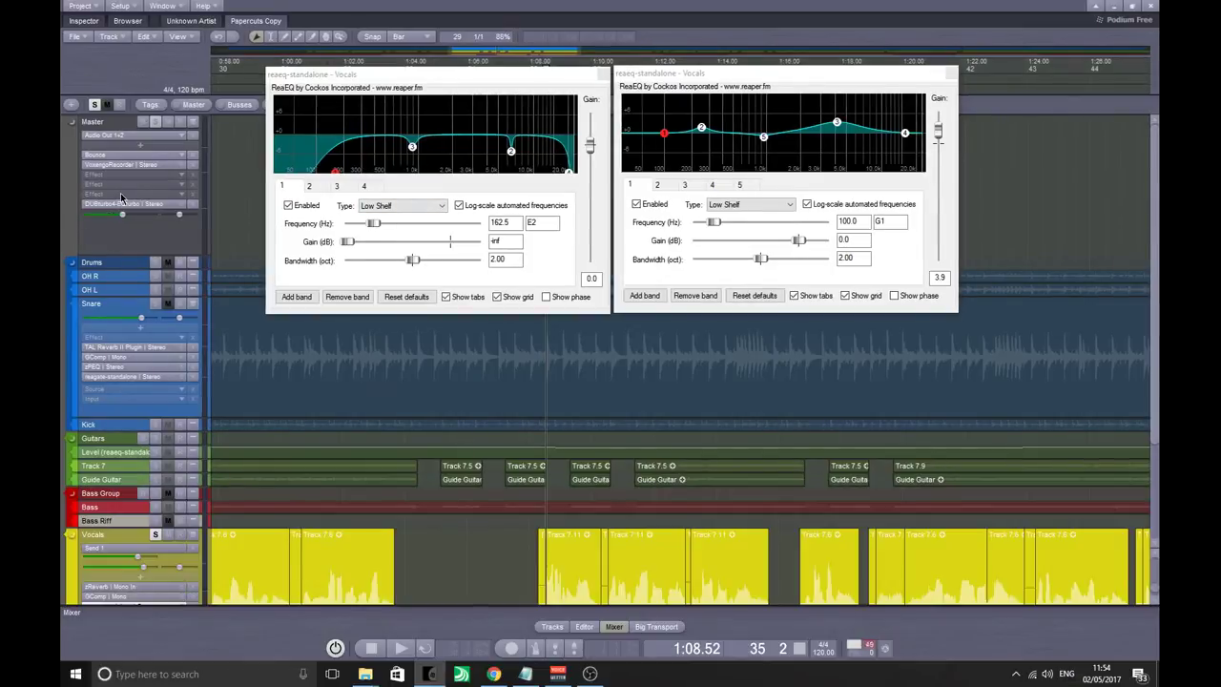
click(94, 196)
mouse_move(157, 298)
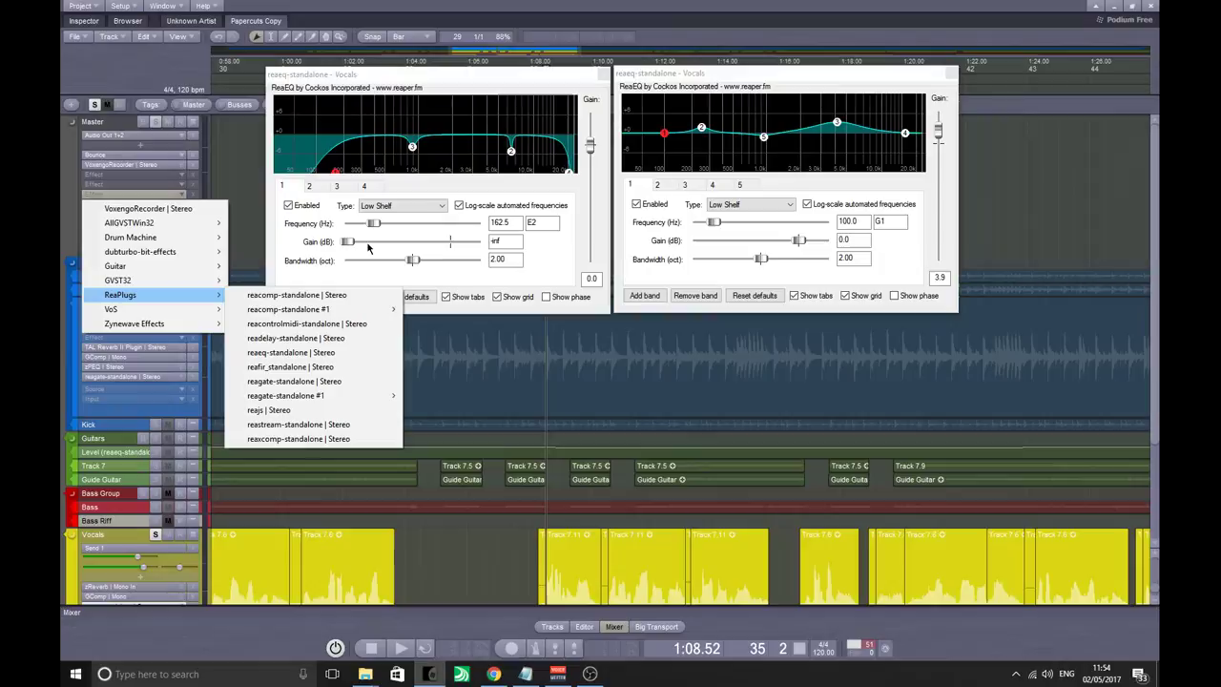
click(389, 79)
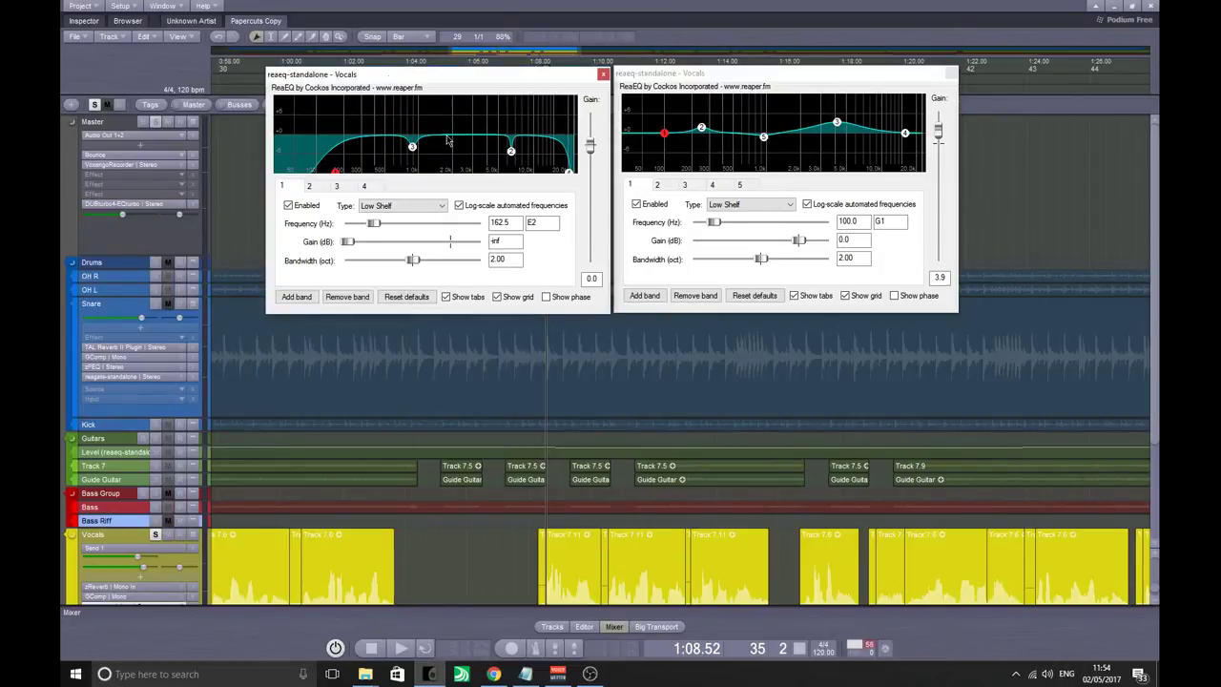
Step: Select a Vocals clip and add four bands to the left ReaEQ
scroll(497, 429, down, 3)
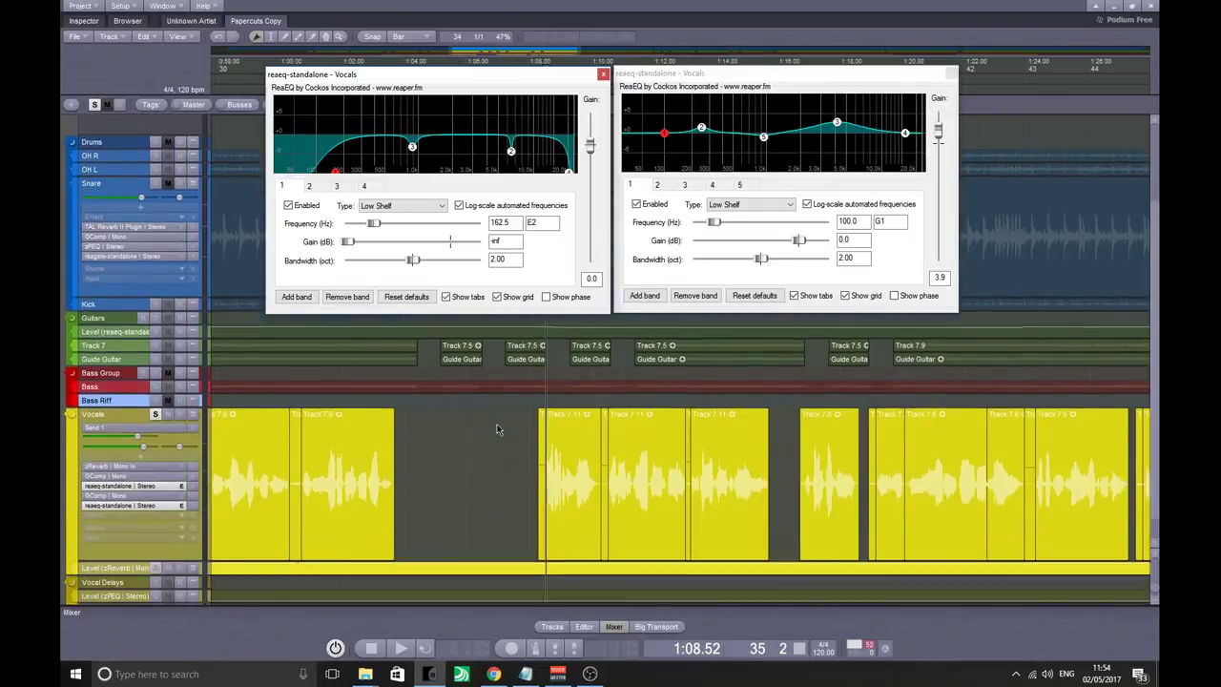
scroll(497, 429, down, 1)
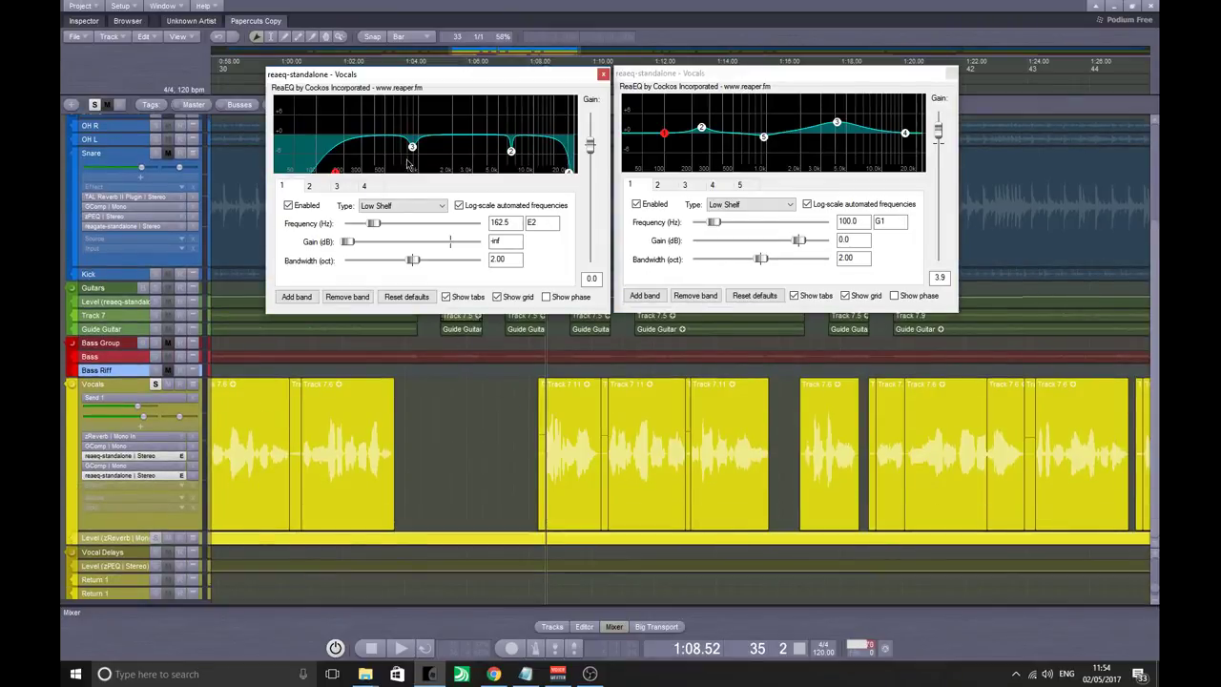
click(560, 438)
click(307, 297)
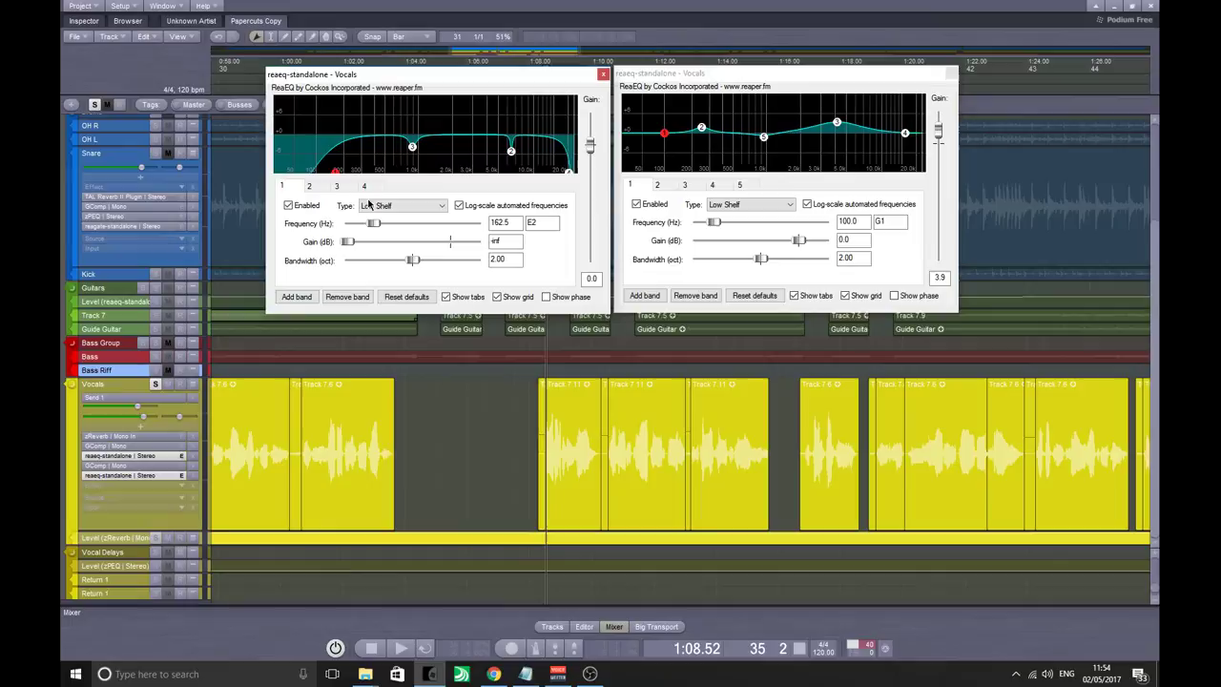
click(303, 297)
click(304, 297)
click(303, 297)
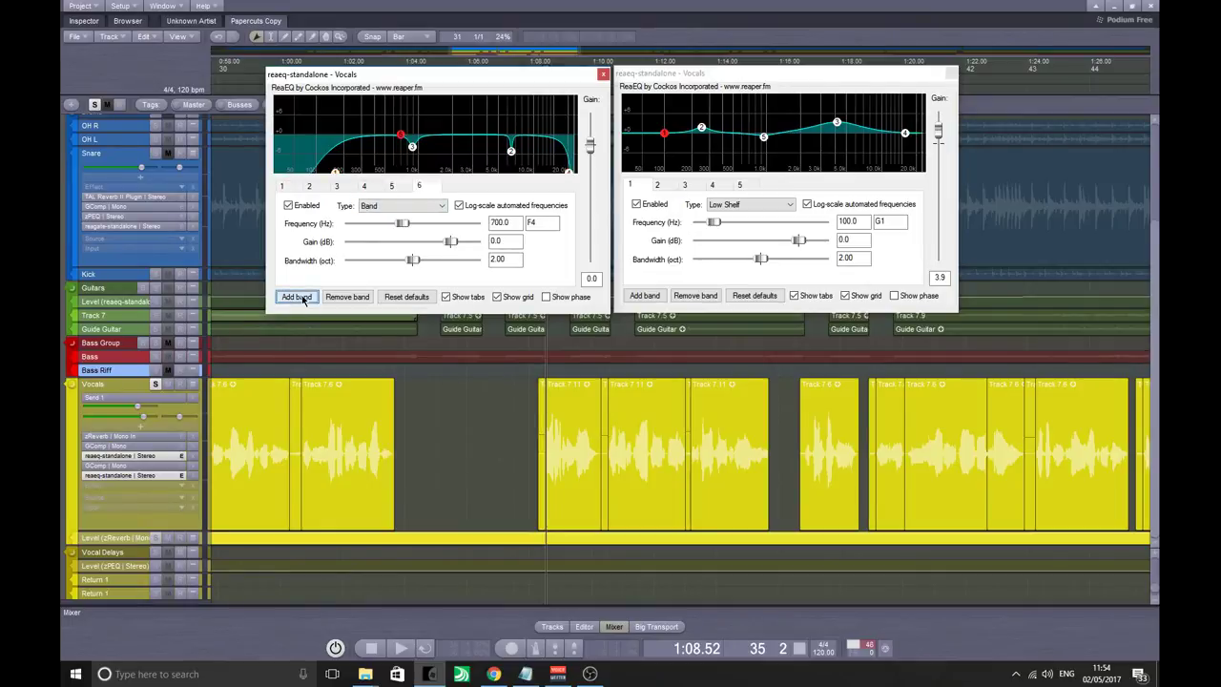
click(303, 298)
click(304, 298)
click(303, 297)
click(304, 298)
click(303, 297)
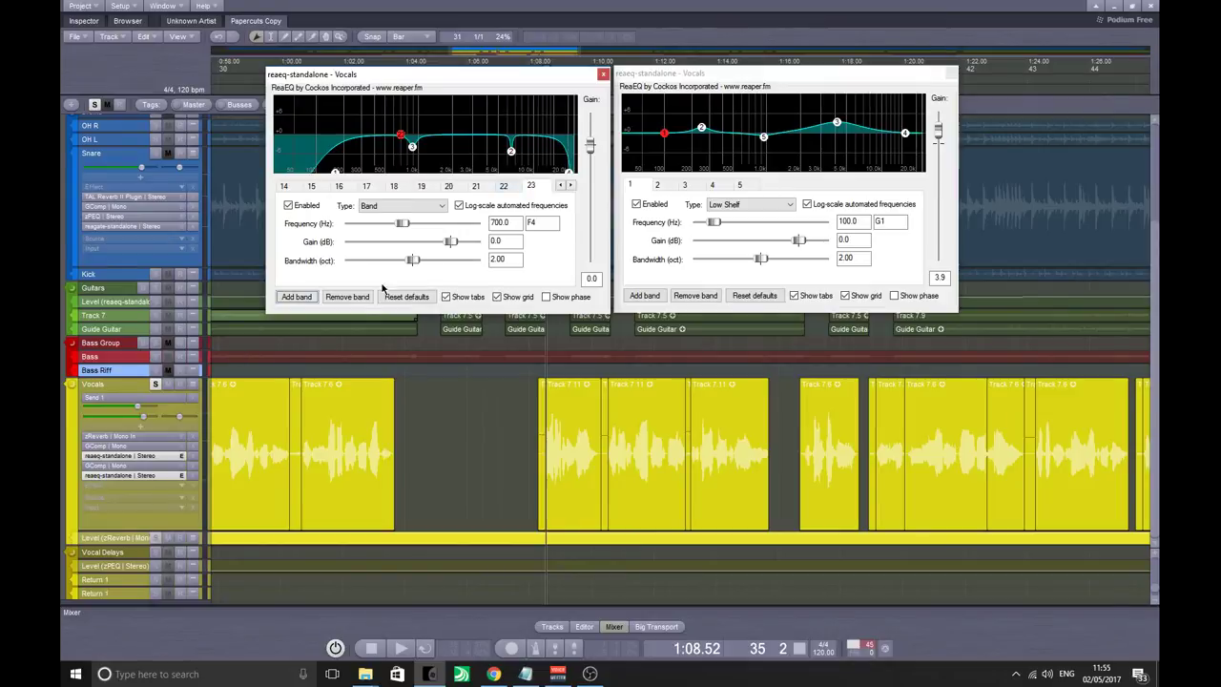
Step: Remove the extra bands, leaving only the Low Shelf band at 162.5 Hz
click(353, 298)
click(354, 299)
click(355, 299)
click(354, 298)
click(355, 299)
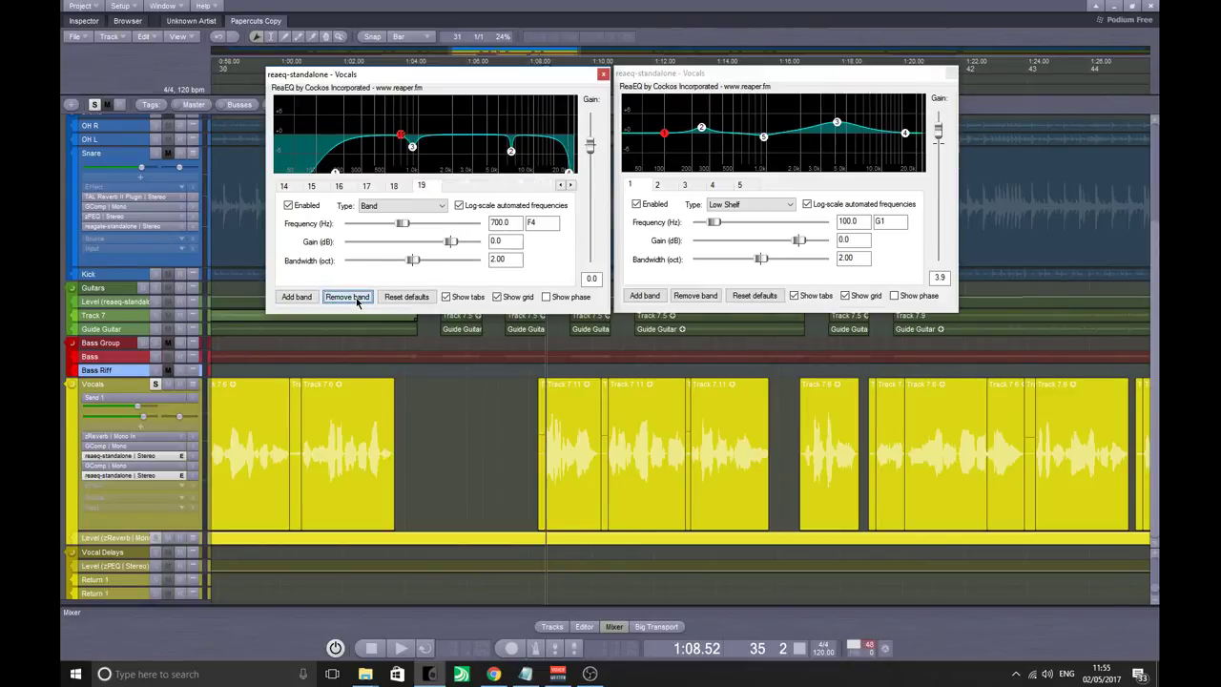
click(355, 299)
click(355, 298)
click(355, 299)
click(355, 298)
click(357, 298)
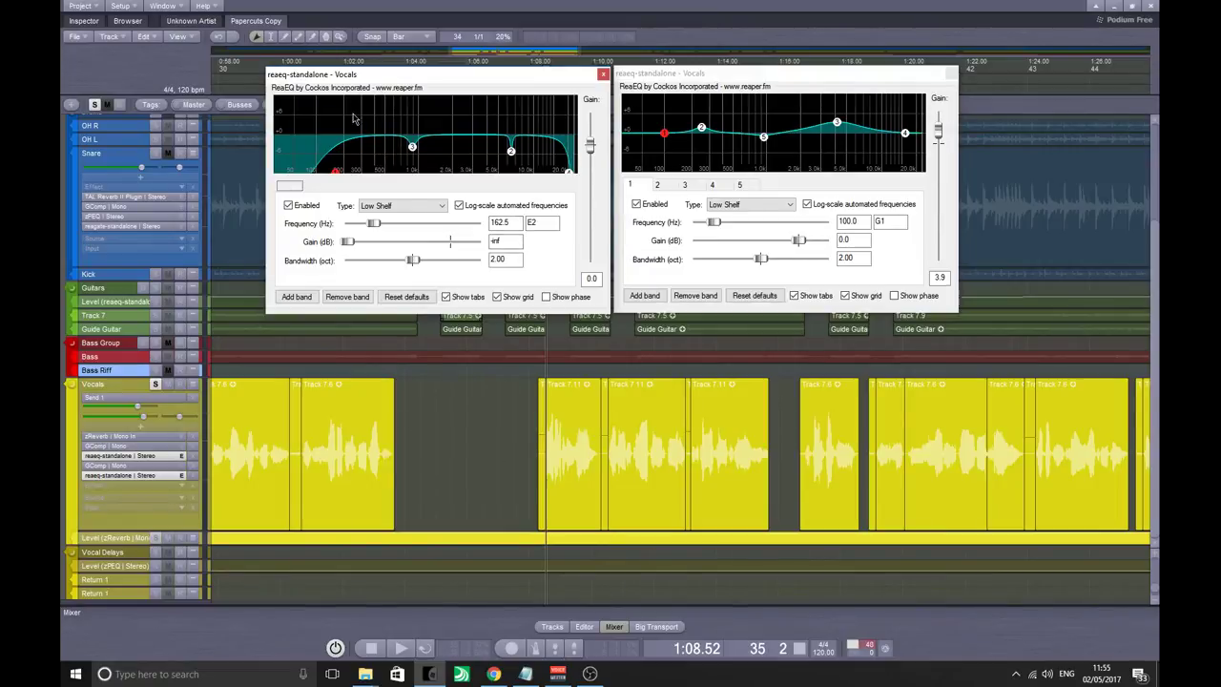
Step: Play the vocals twice from a mid-song point to audition the EQ
click(537, 449)
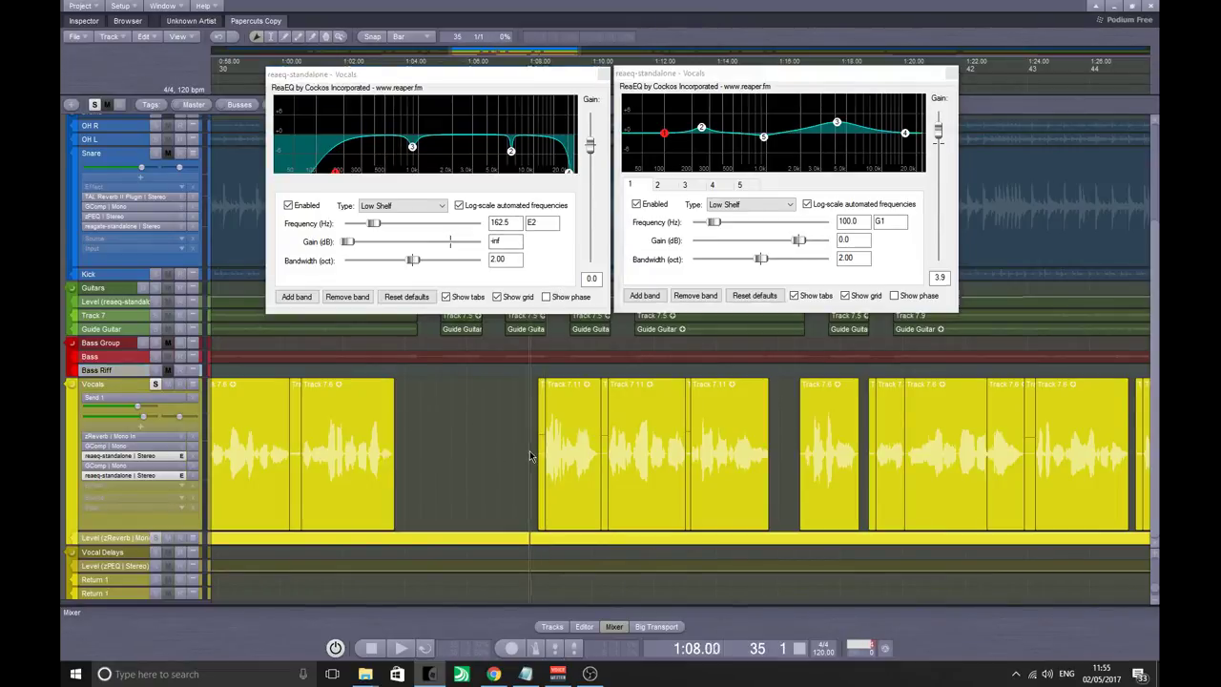
key(space)
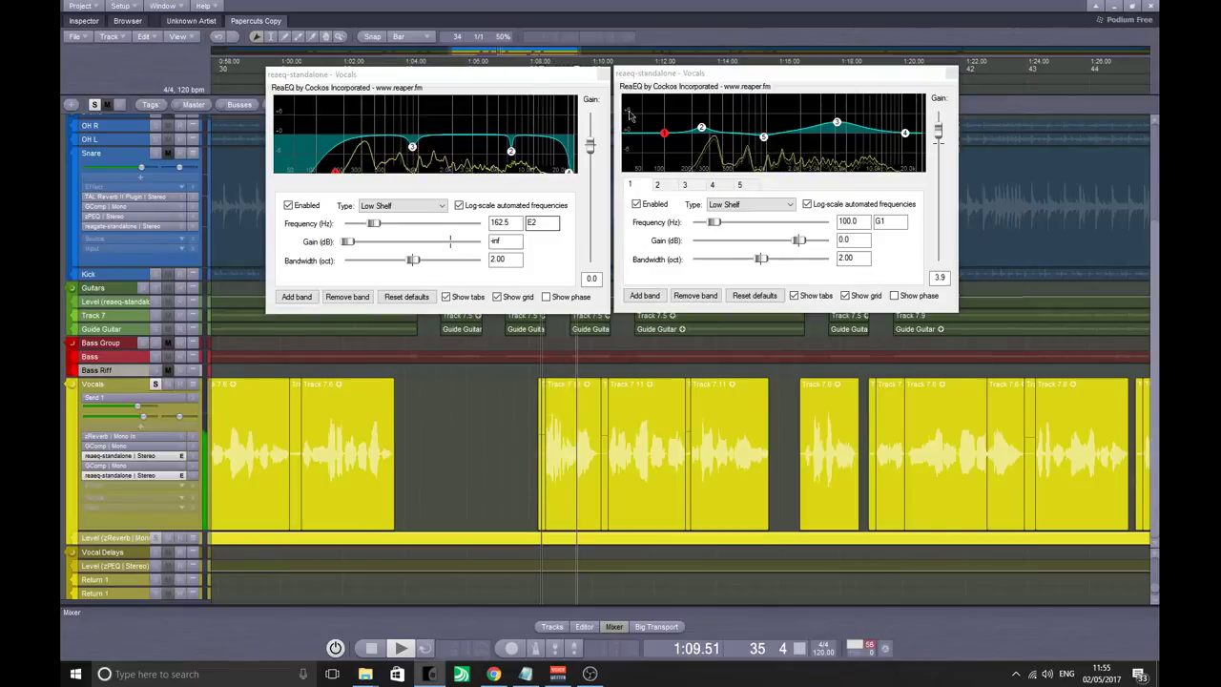
click(570, 126)
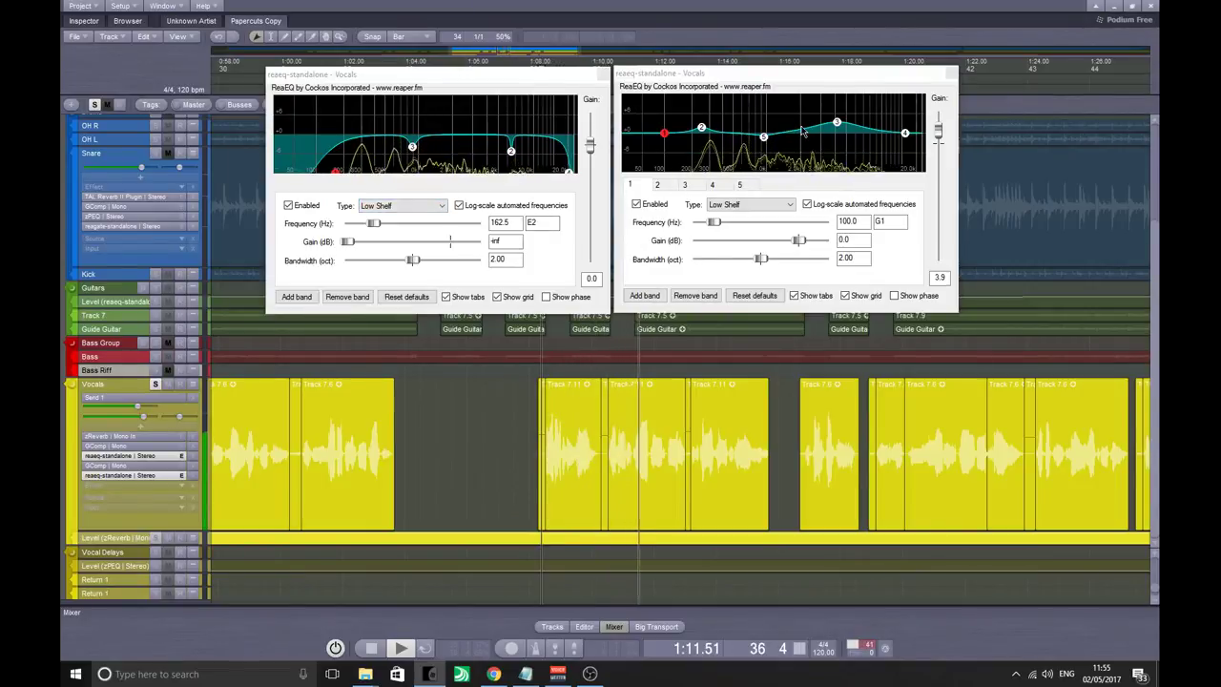
click(225, 522)
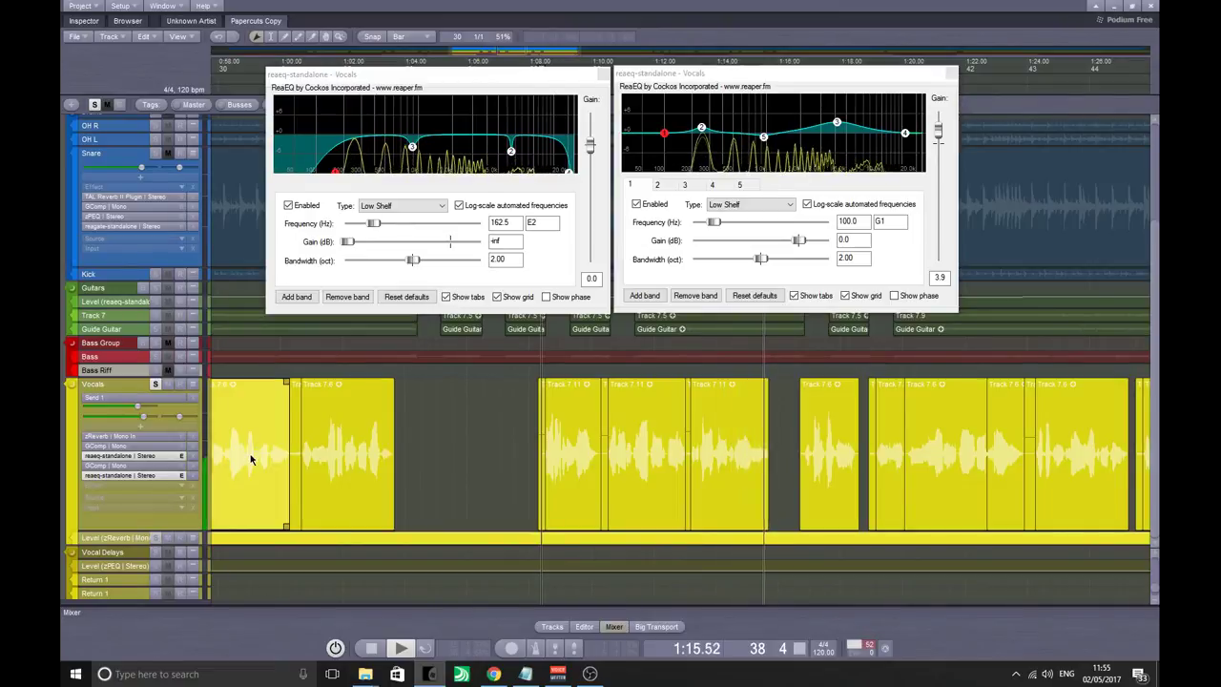
key(space)
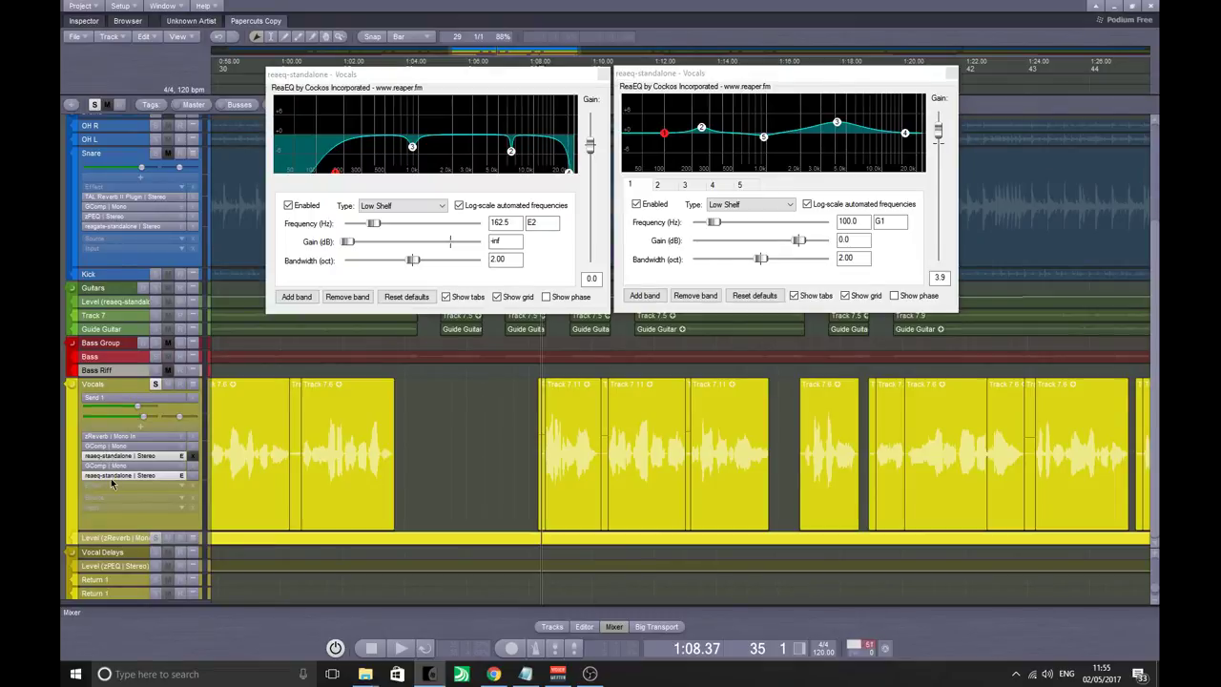
key(space)
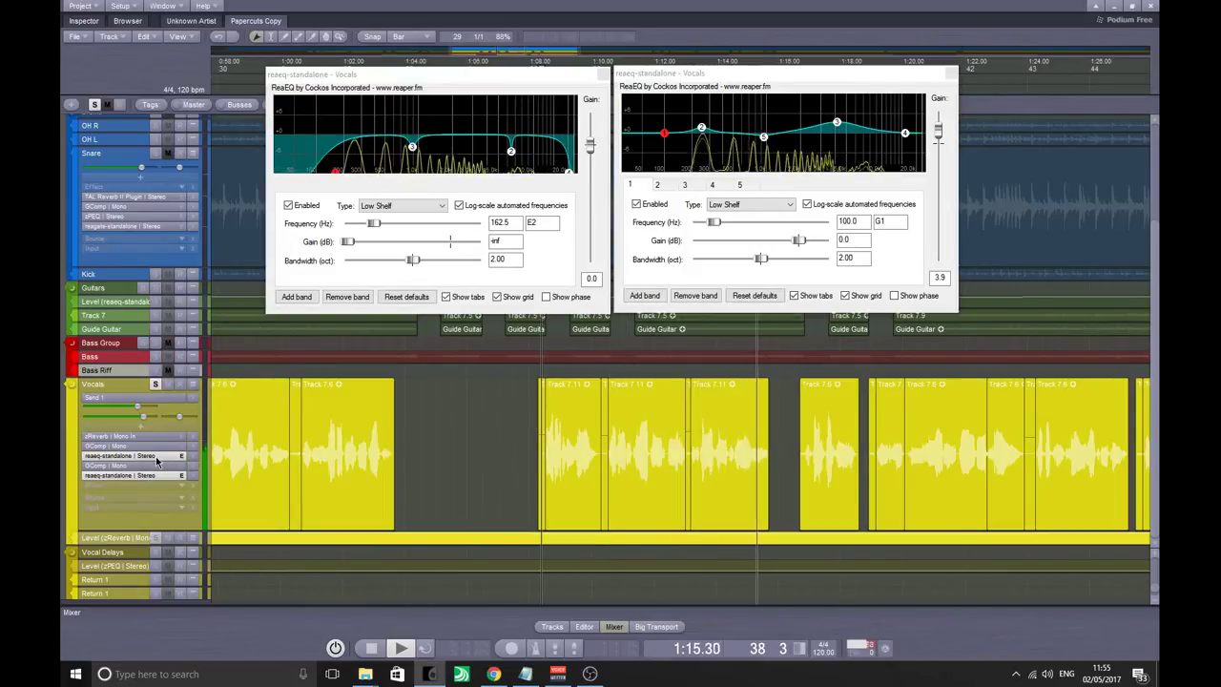
key(space)
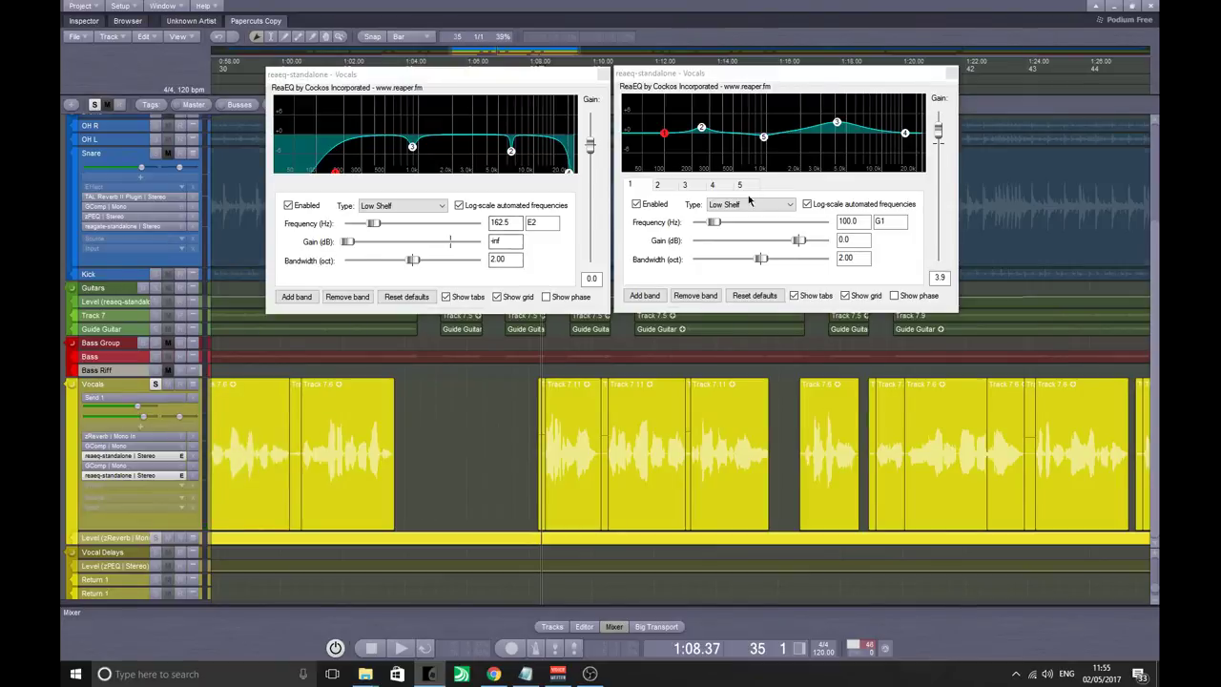
Step: Close both Vocals ReaEQ windows and scroll back up
drag(597, 71, 576, 82)
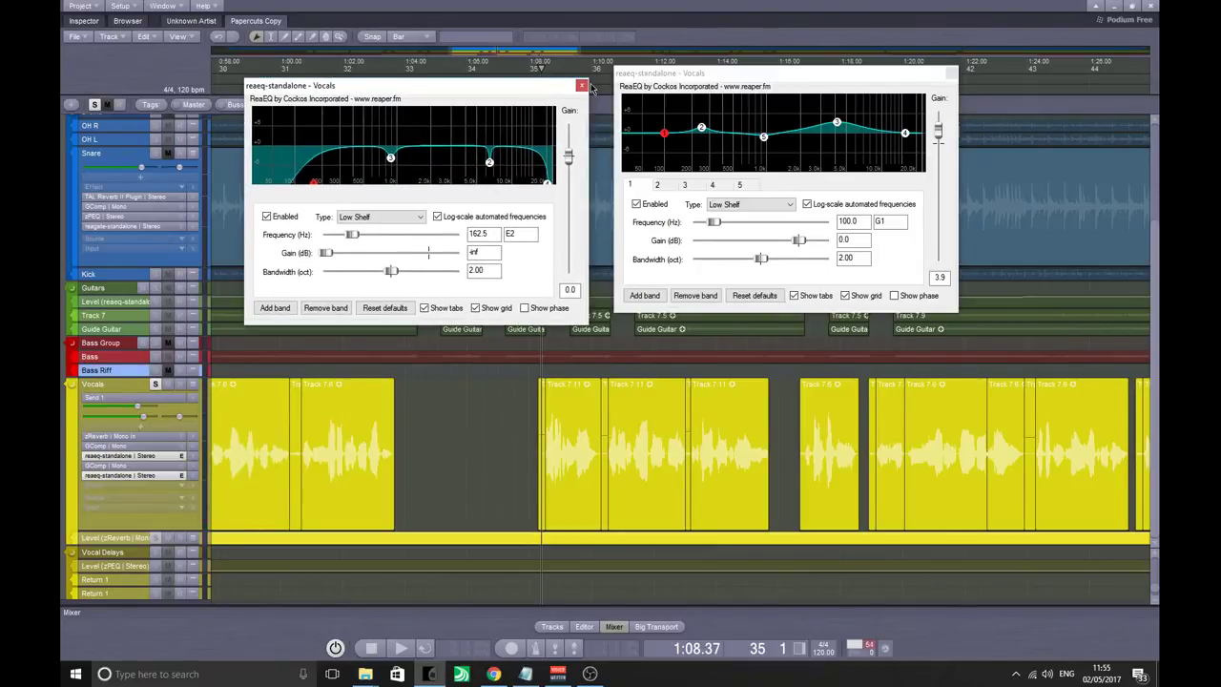
click(582, 84)
drag(810, 75, 604, 76)
click(746, 72)
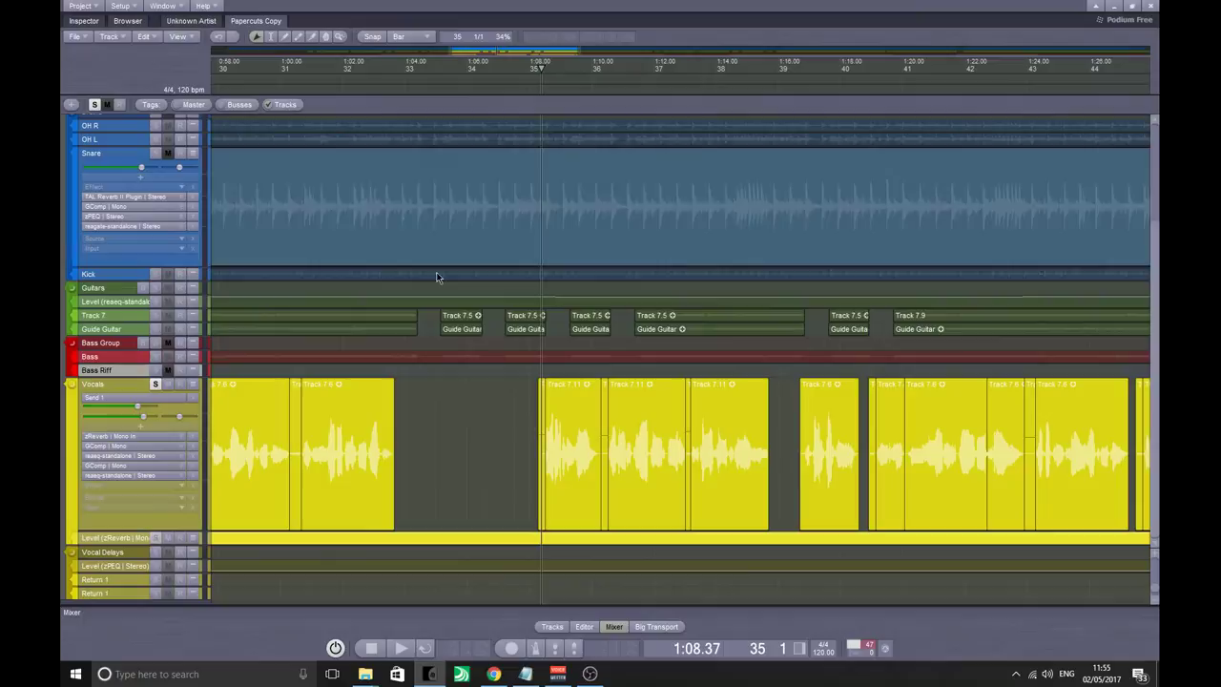
scroll(371, 299, up, 1)
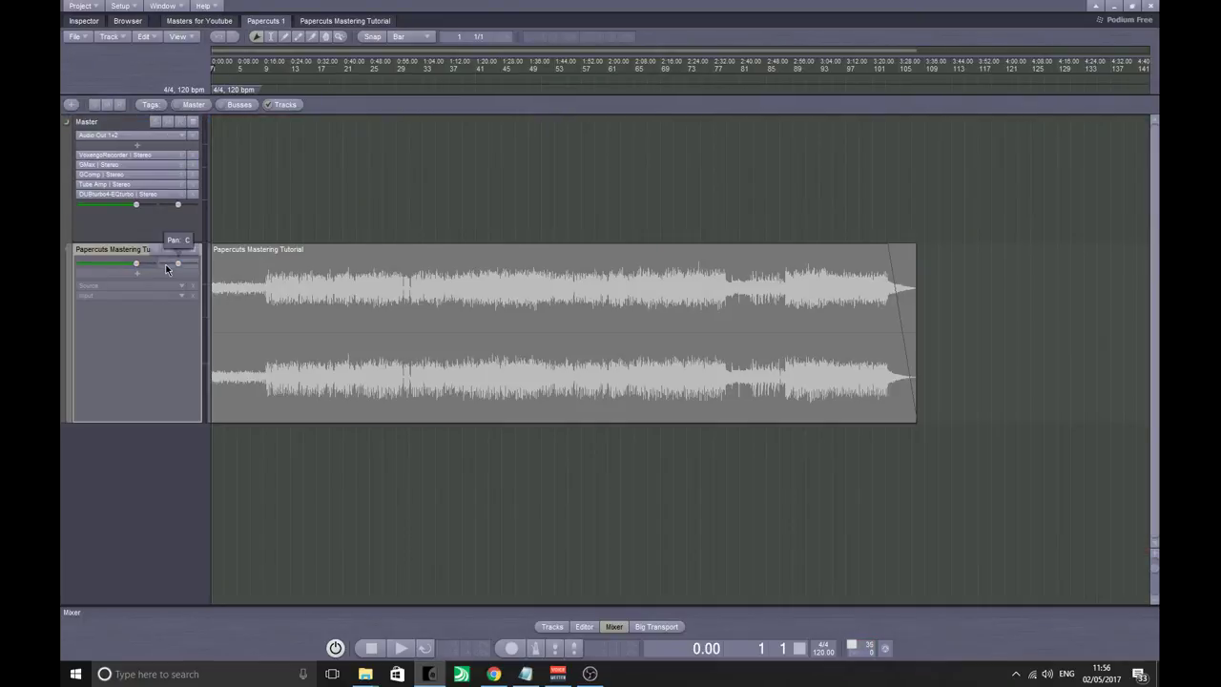
Step: Select and deselect the song clip, then toggle GComp and GMax on the Master bus
click(385, 255)
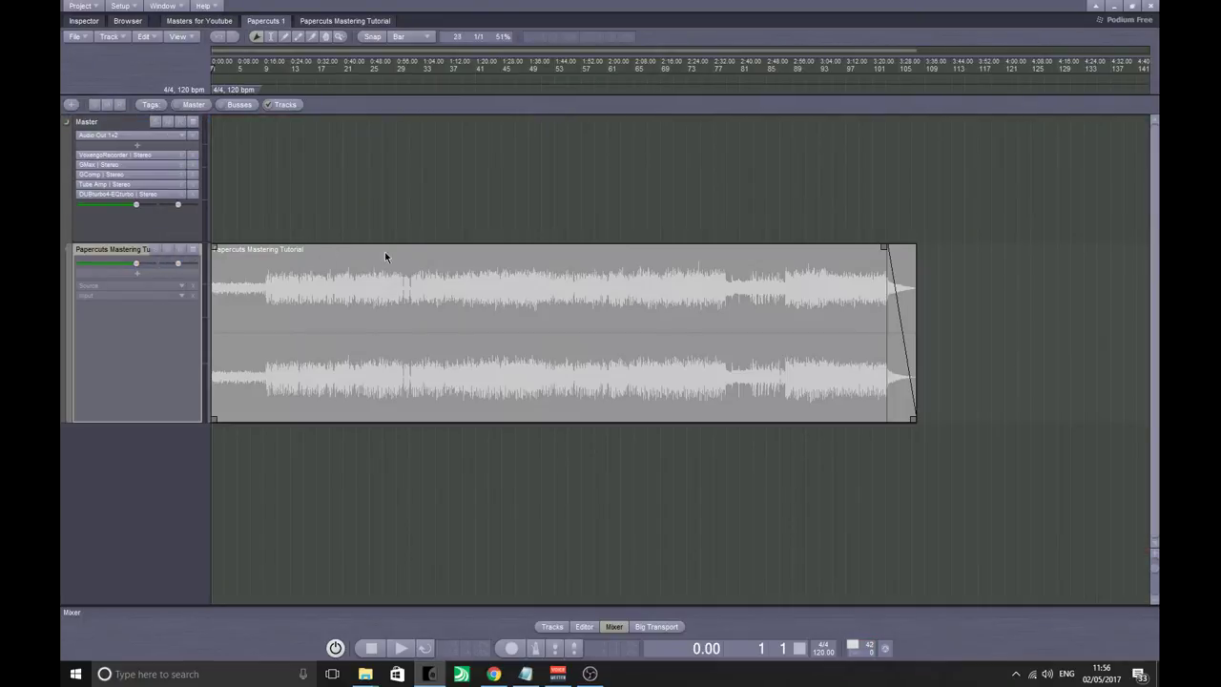
click(964, 299)
click(266, 306)
click(320, 165)
click(283, 256)
click(116, 210)
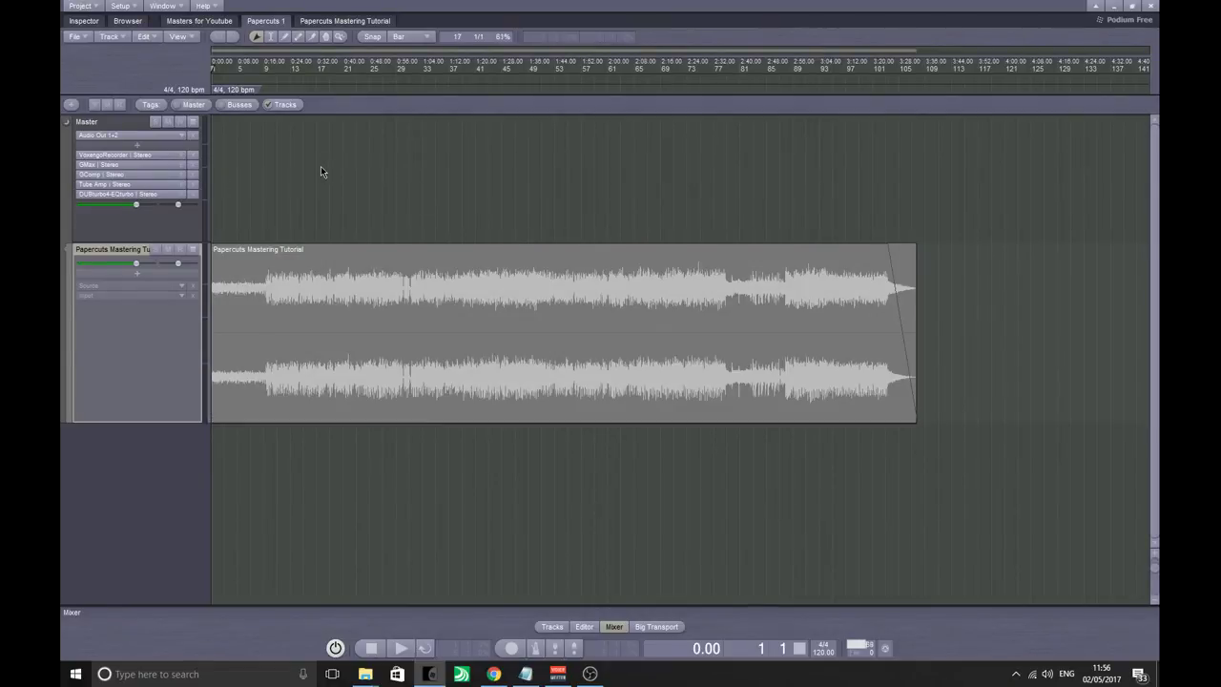
click(117, 177)
click(113, 166)
Step: Start VoxengoRecorder on the Master bus and play the Papercuts mixdown
double_click(126, 154)
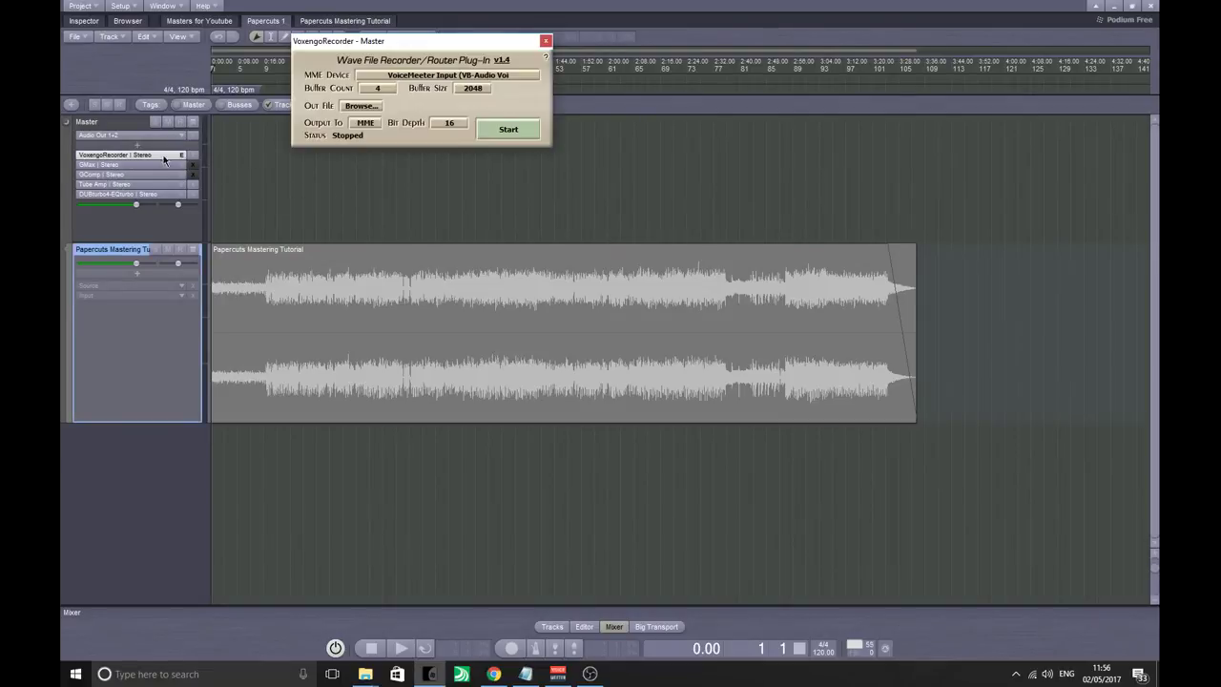
click(509, 129)
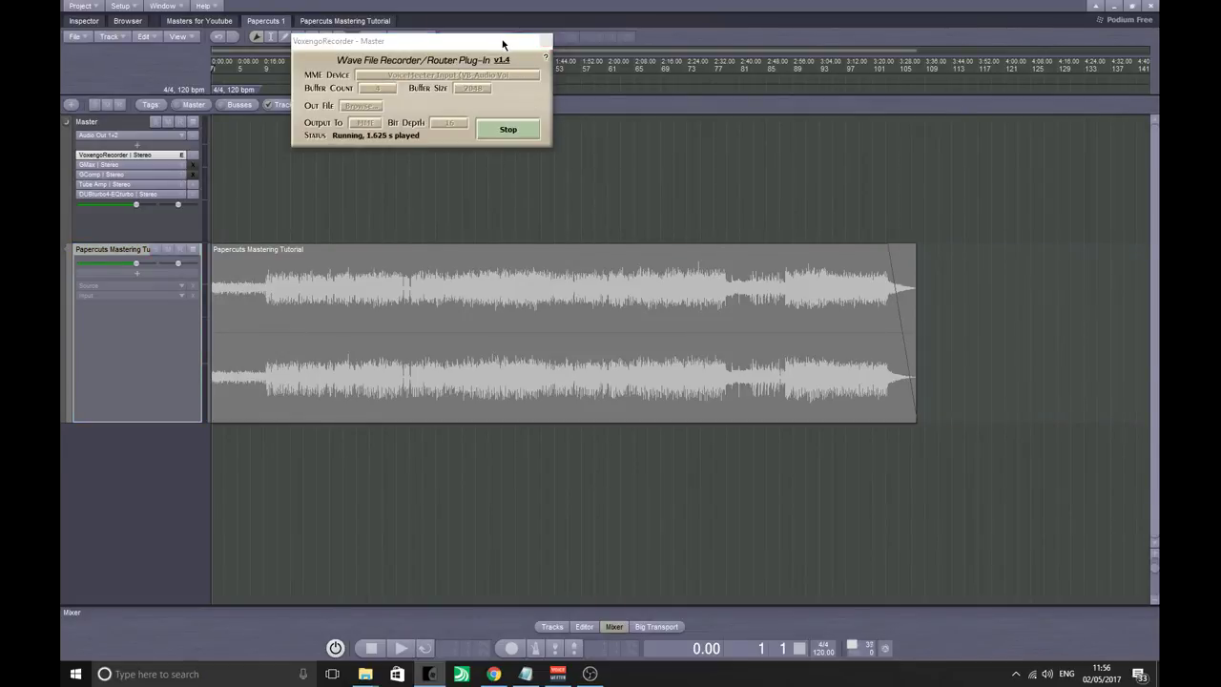
click(543, 40)
key(space)
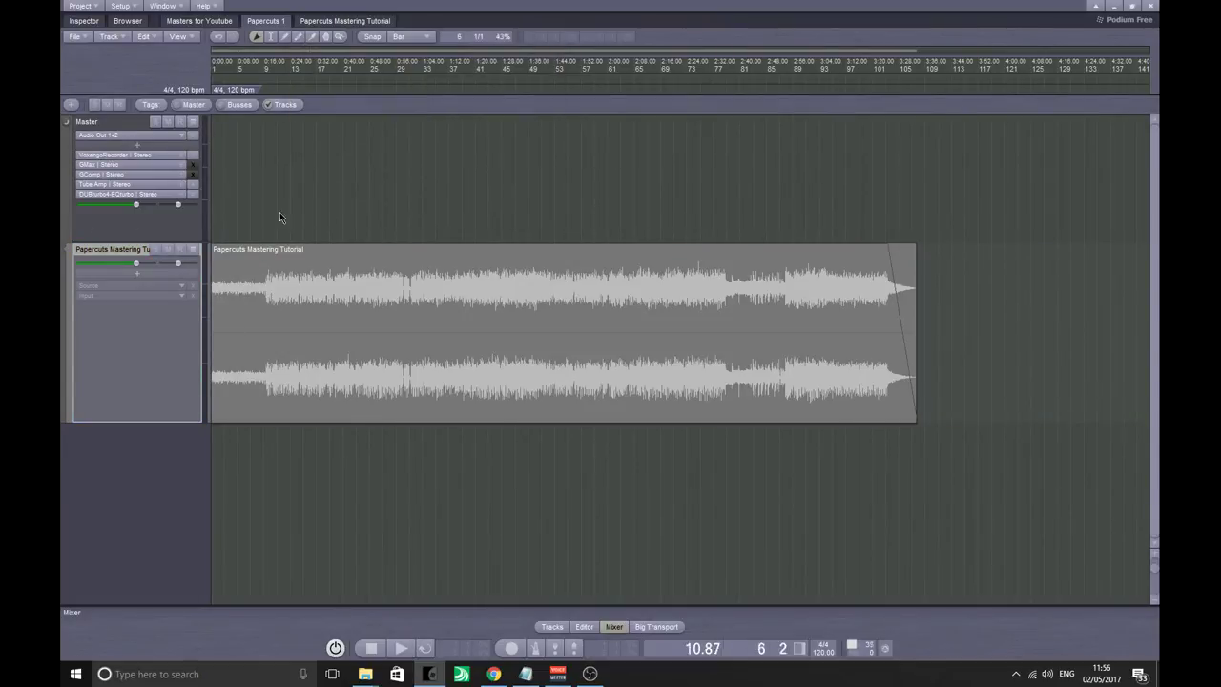
Step: Open the Master DUBturbo4-EQturbo, keep its Made For Anything preset, then close it
double_click(125, 194)
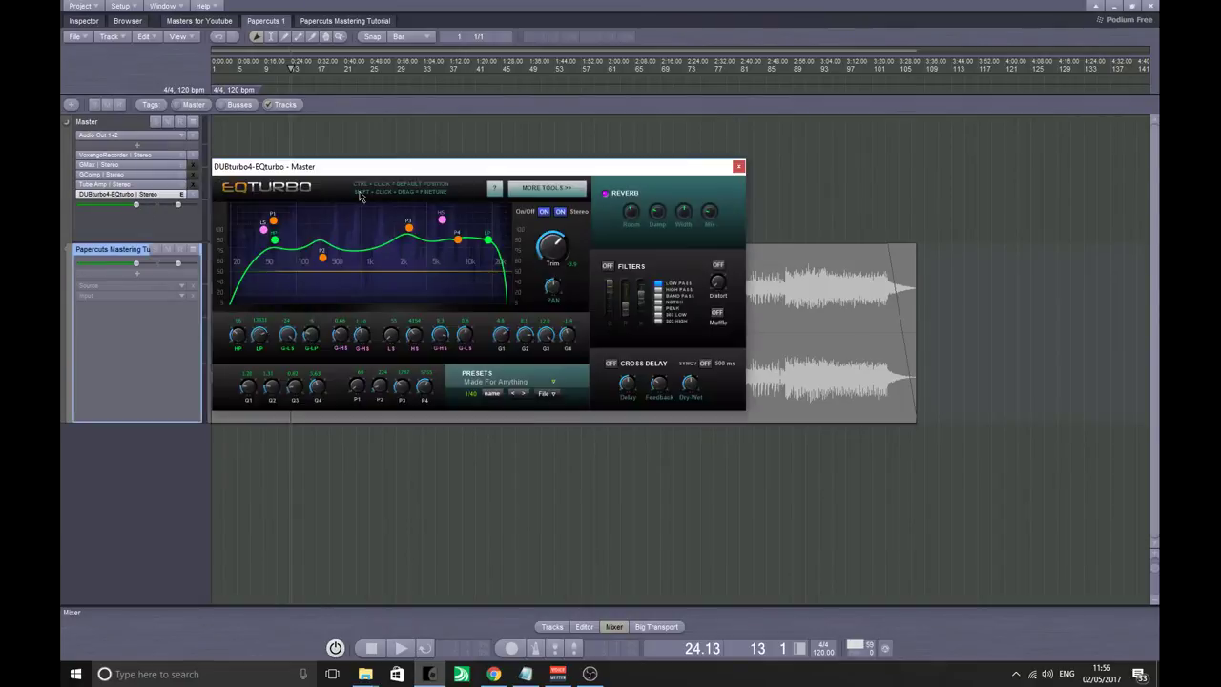
drag(327, 167, 339, 137)
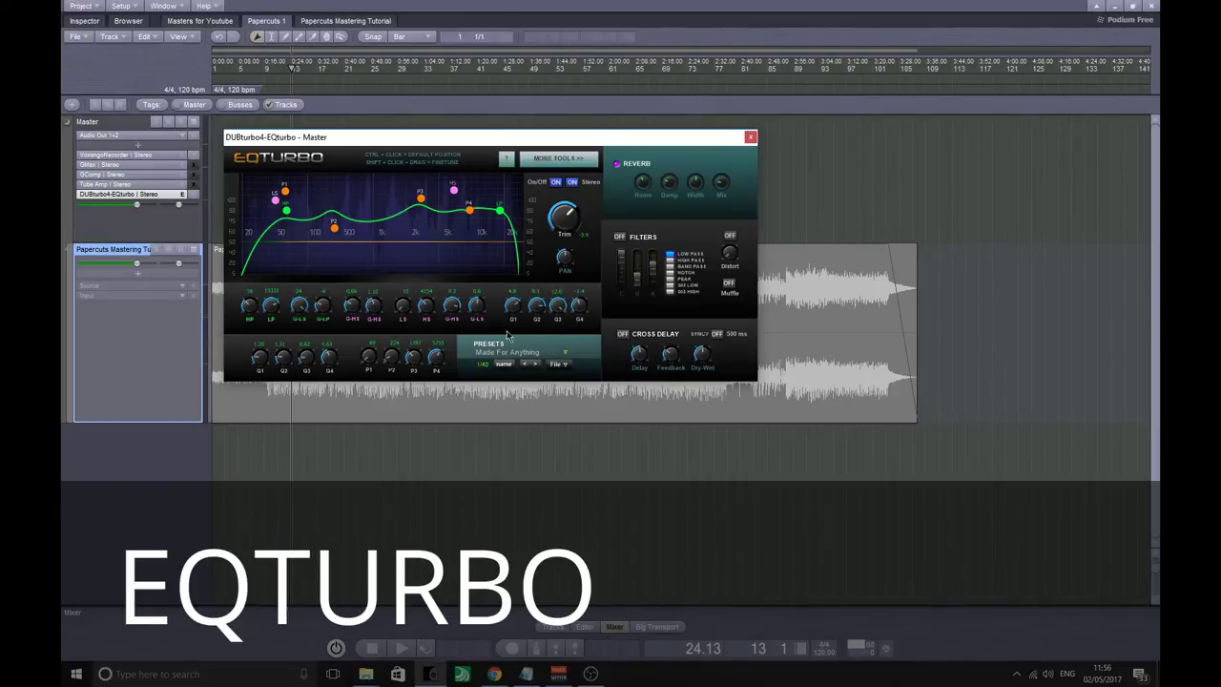
click(566, 354)
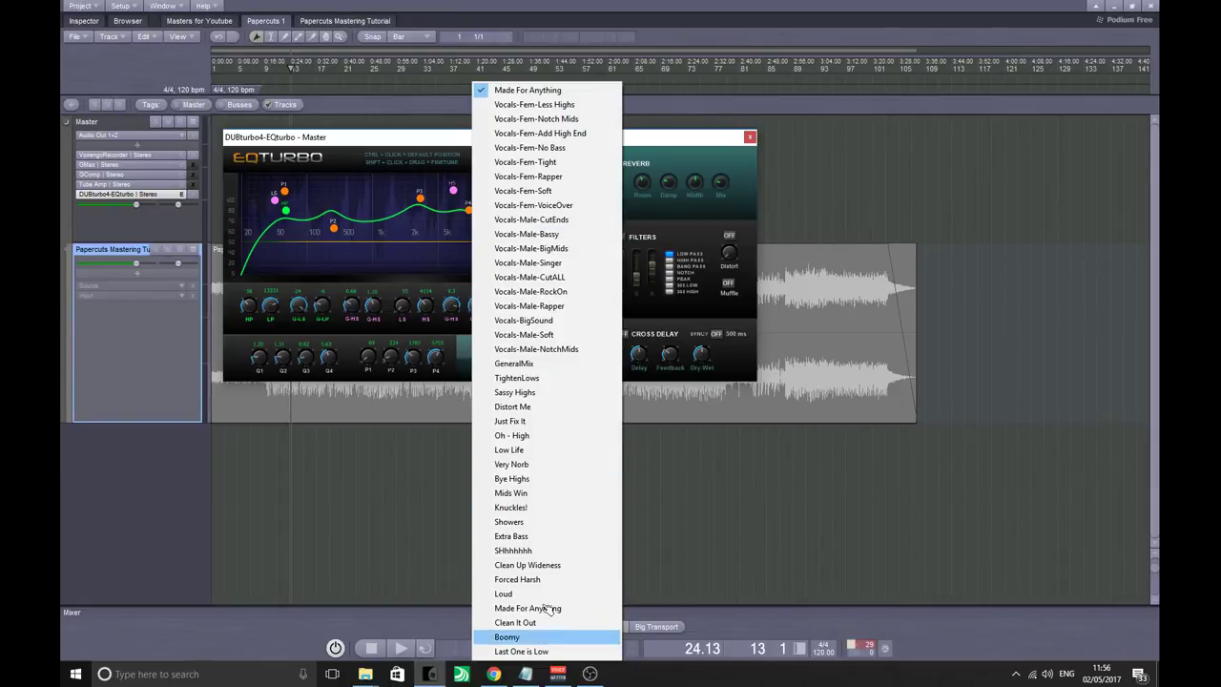
click(405, 137)
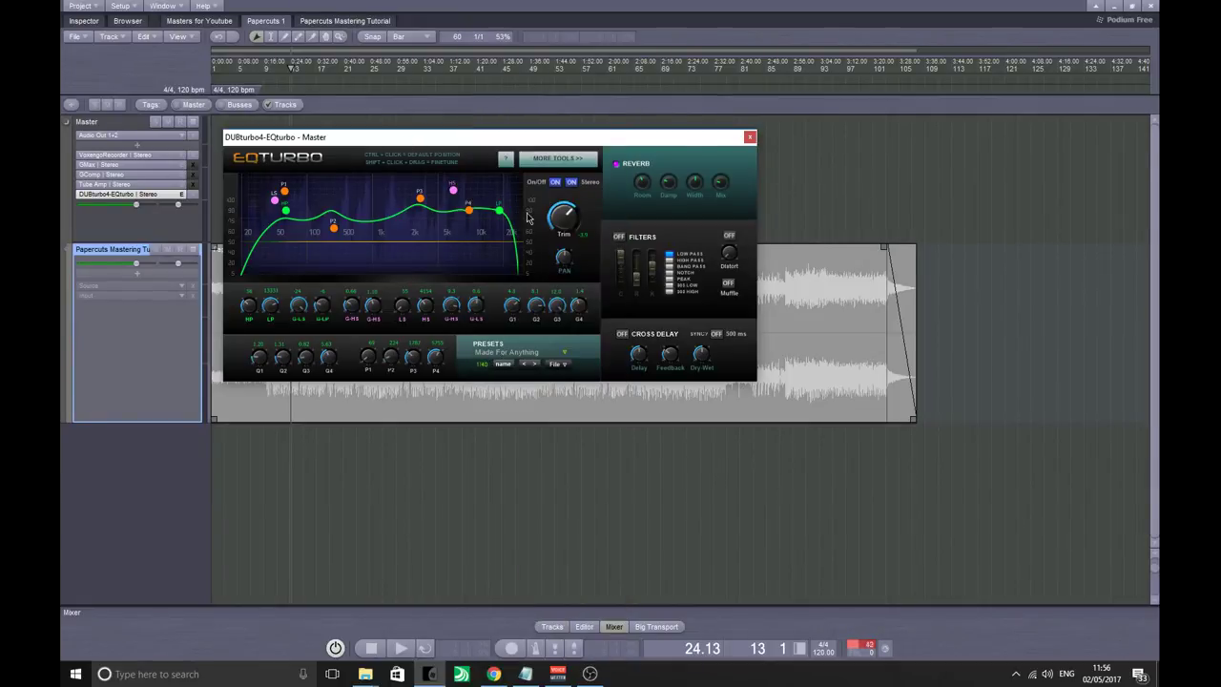
drag(552, 138, 518, 132)
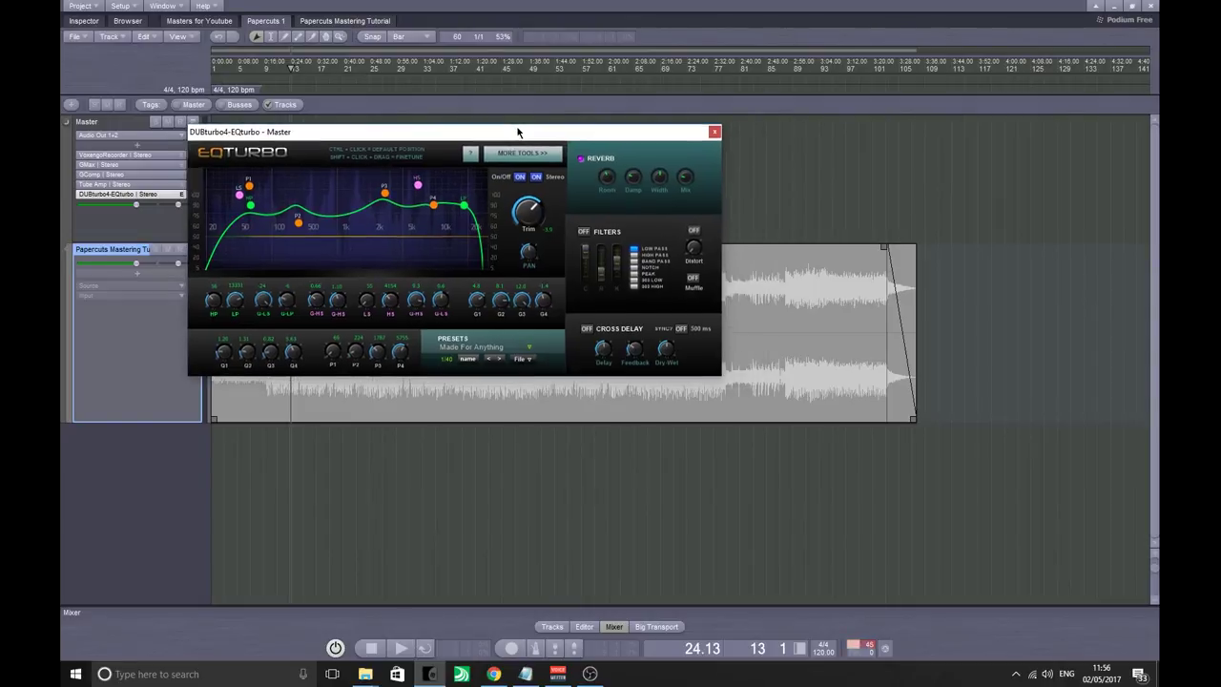
click(713, 132)
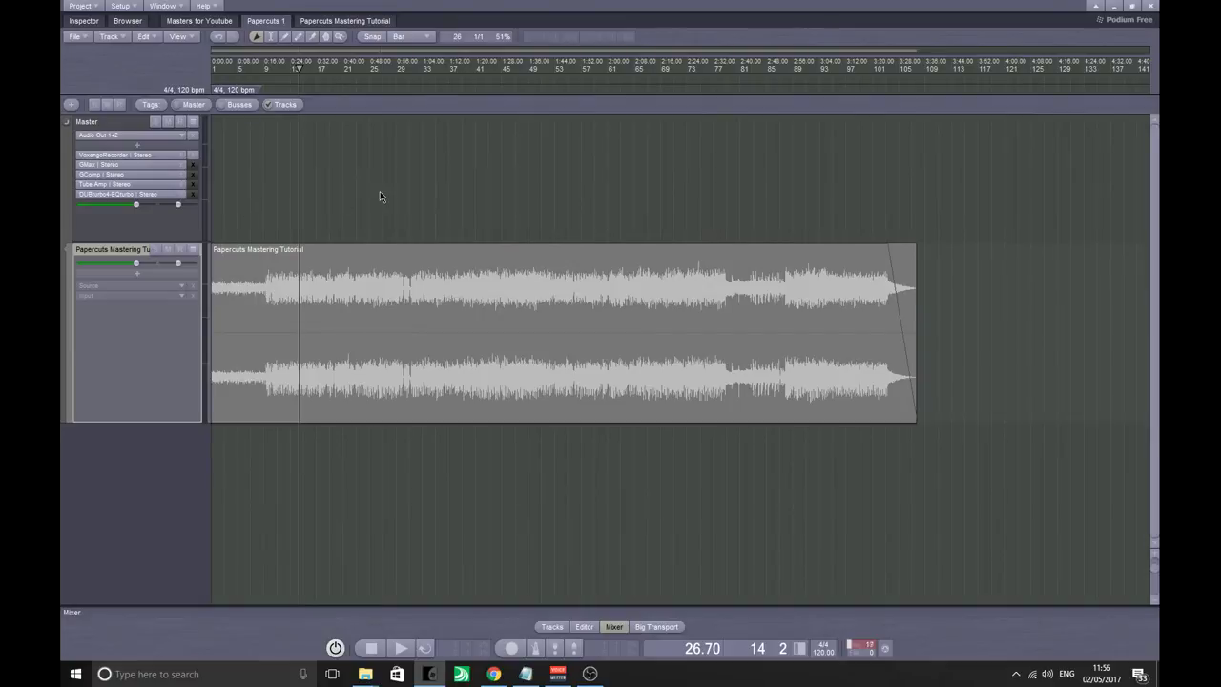
Step: Move the playhead later in the song, to about 1:26 (bar 44)
click(396, 209)
click(383, 219)
click(564, 234)
click(505, 238)
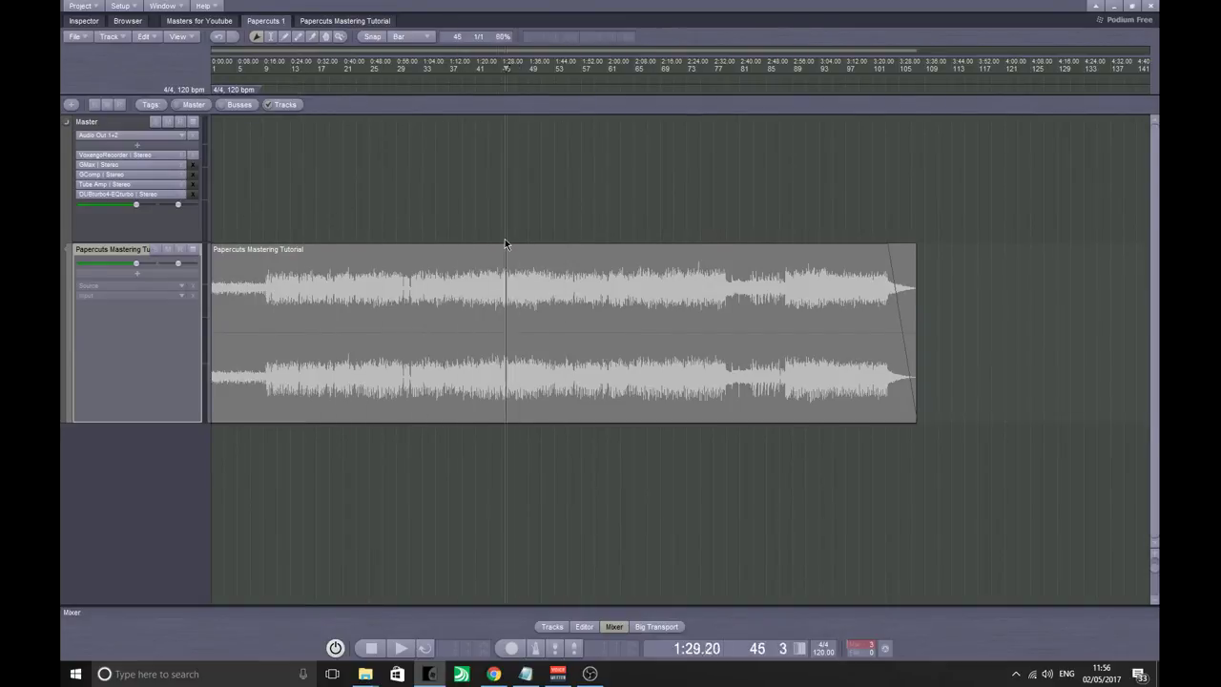
click(496, 242)
click(495, 251)
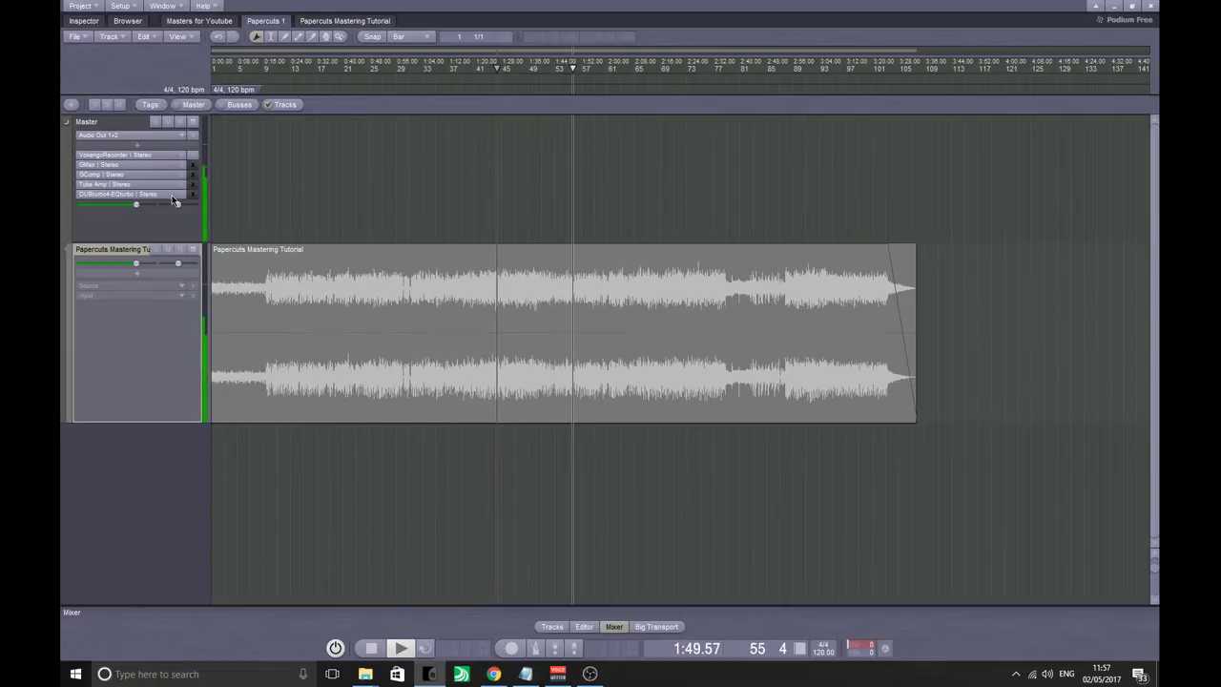
Step: Stop playback, then check the Master's EQTurbo plugin window and close it
key(space)
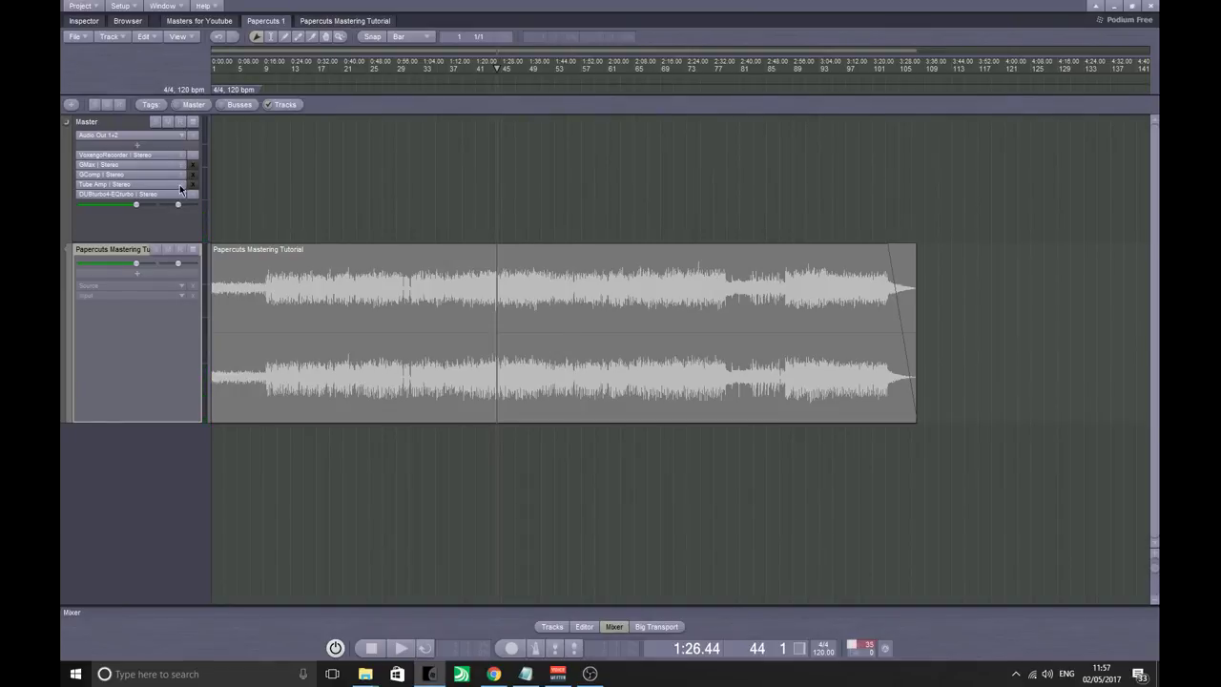
double_click(103, 194)
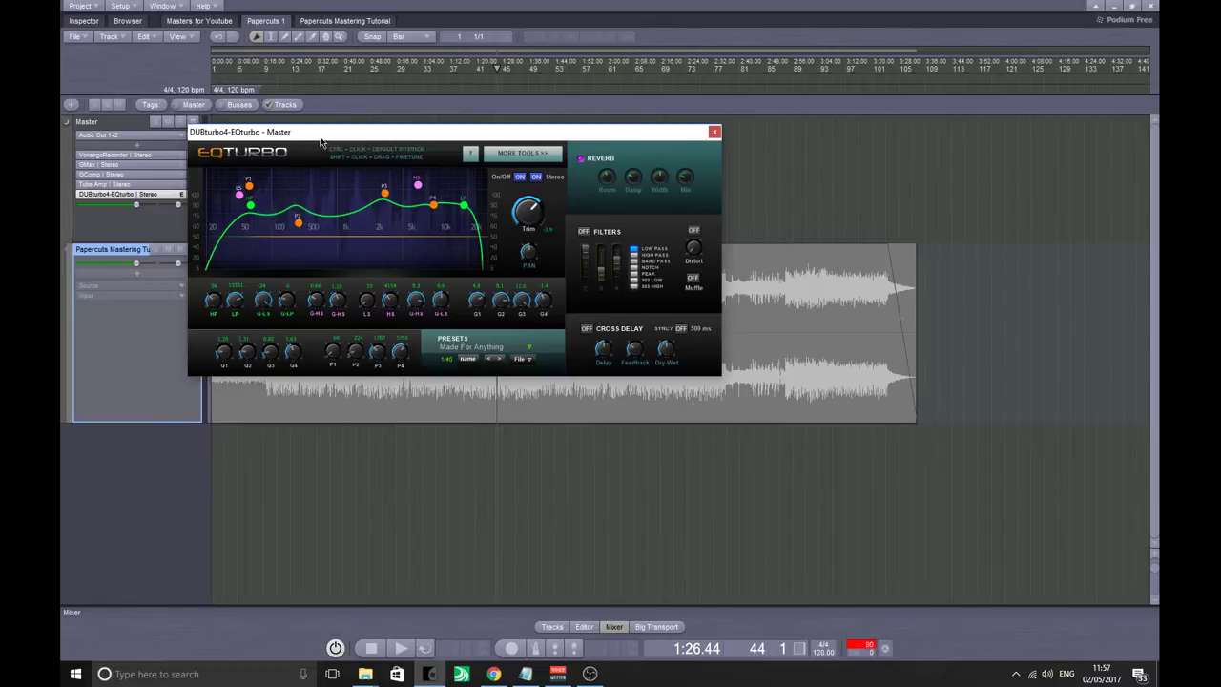
click(714, 133)
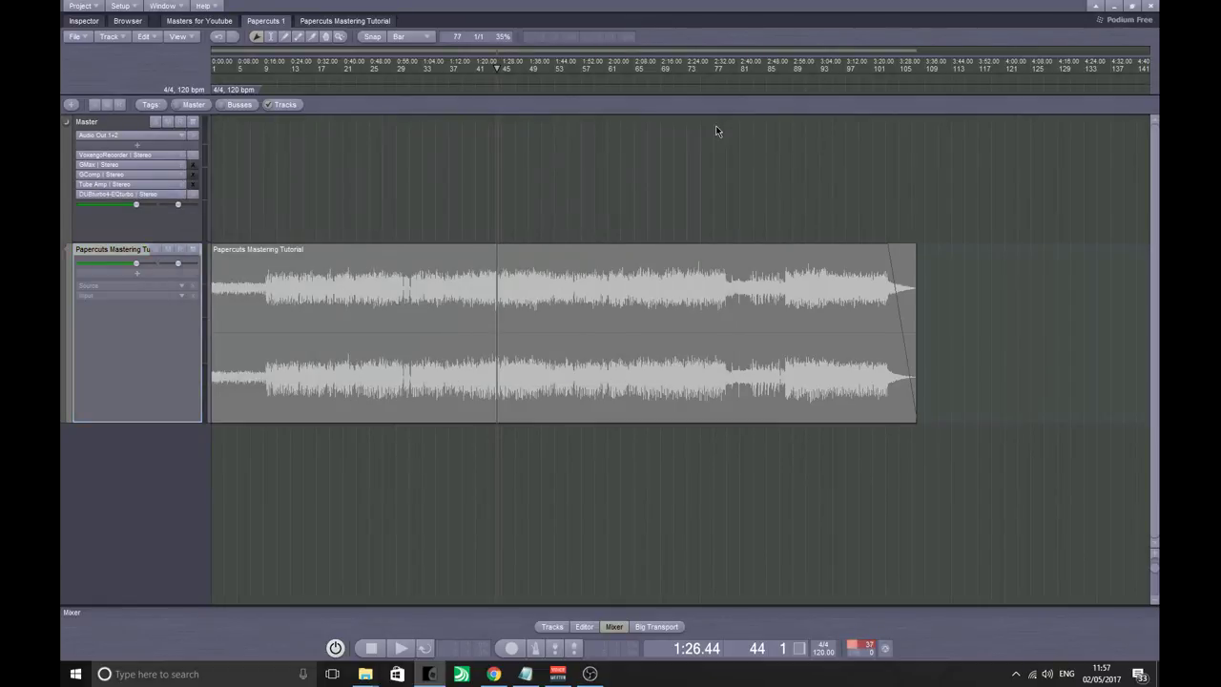
Step: Open the Master's Voxengo Tube Amp plugin window and reposition it
double_click(96, 186)
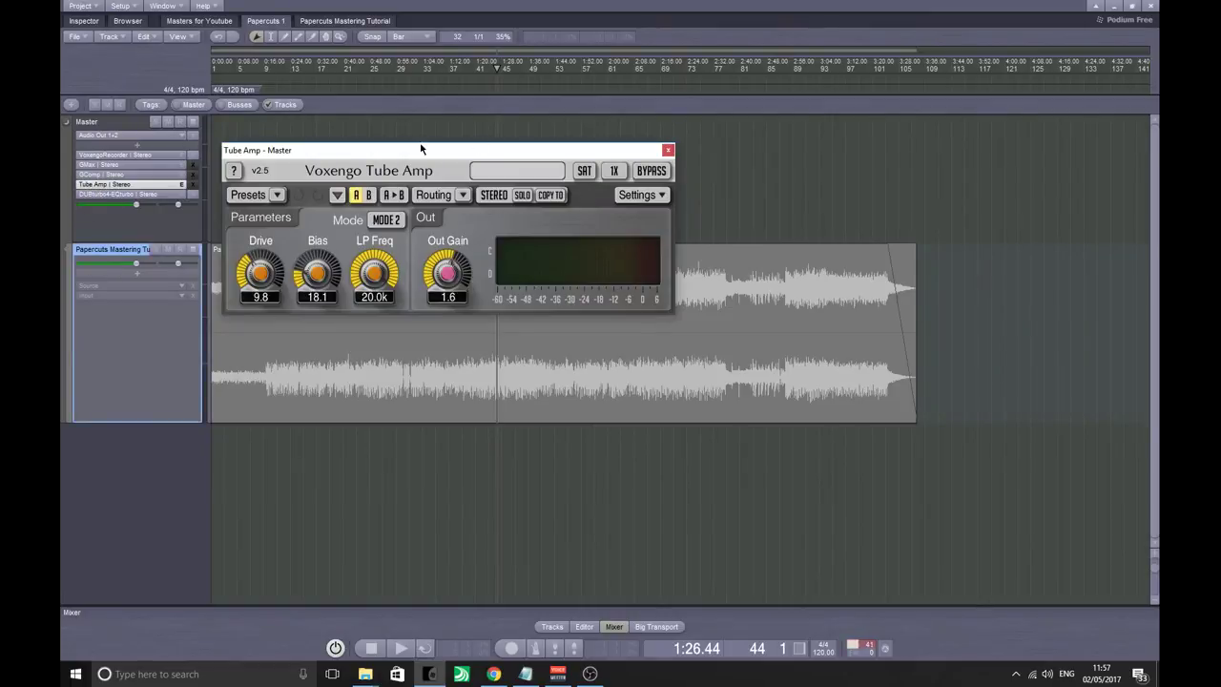
drag(421, 149, 425, 72)
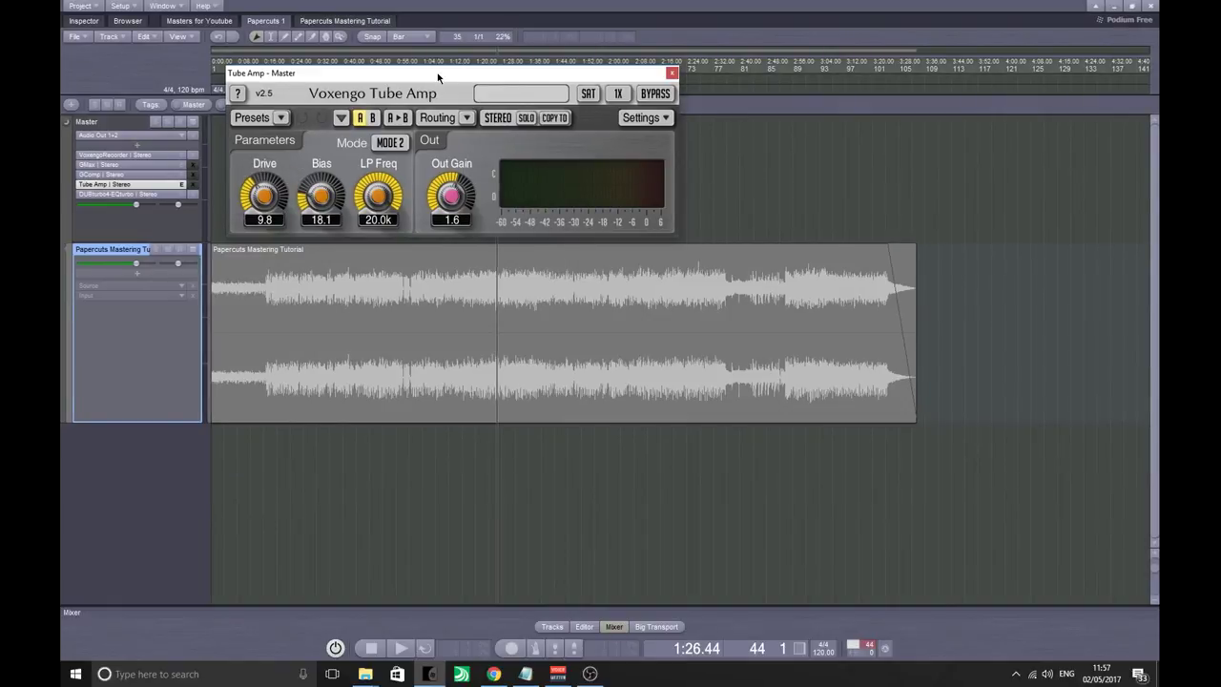
mouse_move(435, 74)
mouse_down()
mouse_move(491, 74)
mouse_move(451, 79)
mouse_up()
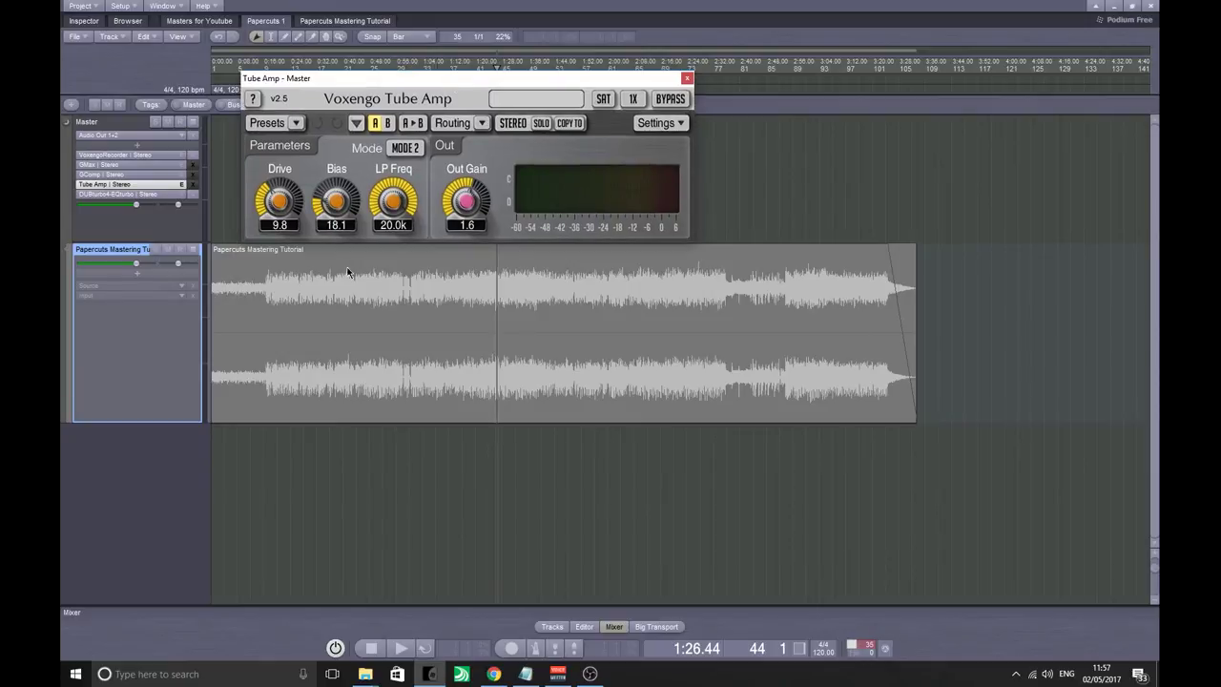
click(303, 295)
click(317, 458)
Step: Load the Factory ROM 'Master Maximizer' preset (Drive 9.8, Bias 18.1, Out Gain 1.6), then close Tube Amp
click(297, 123)
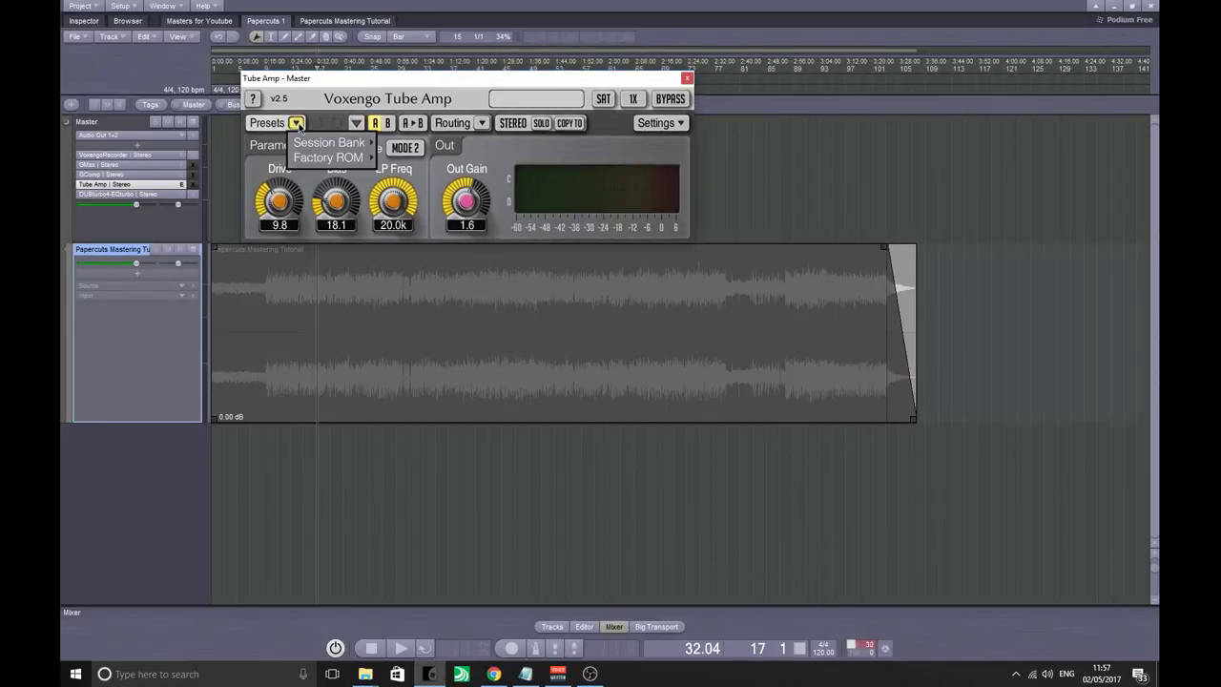
mouse_move(329, 142)
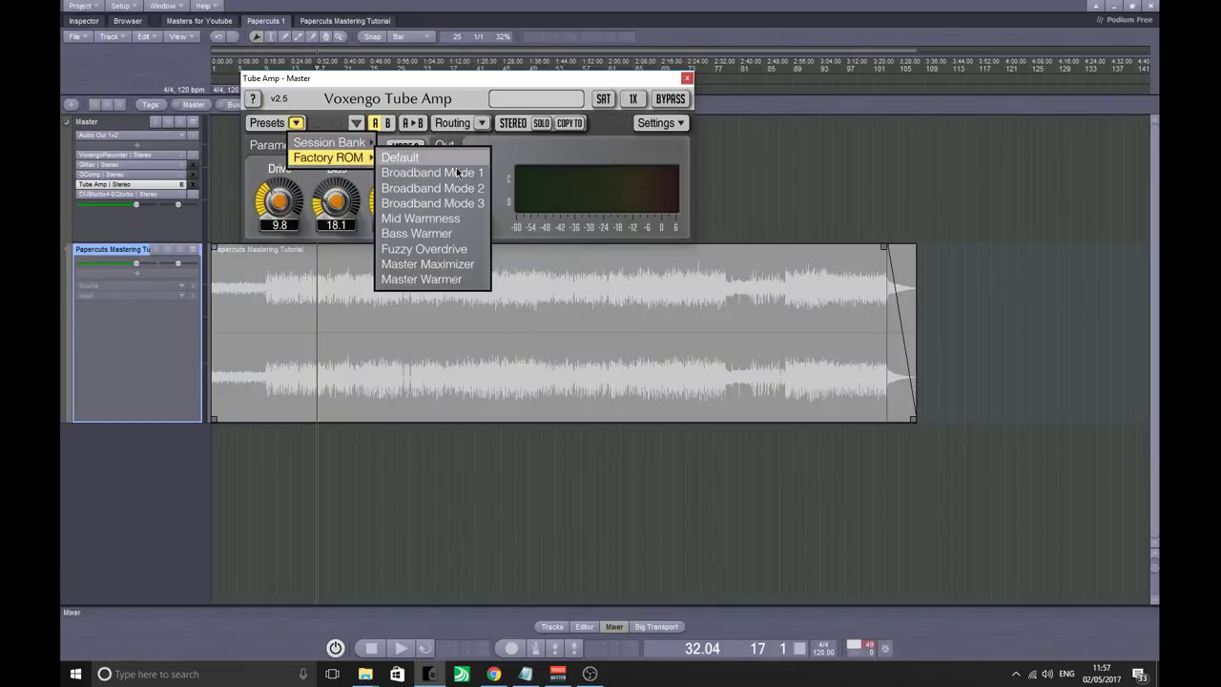
click(449, 264)
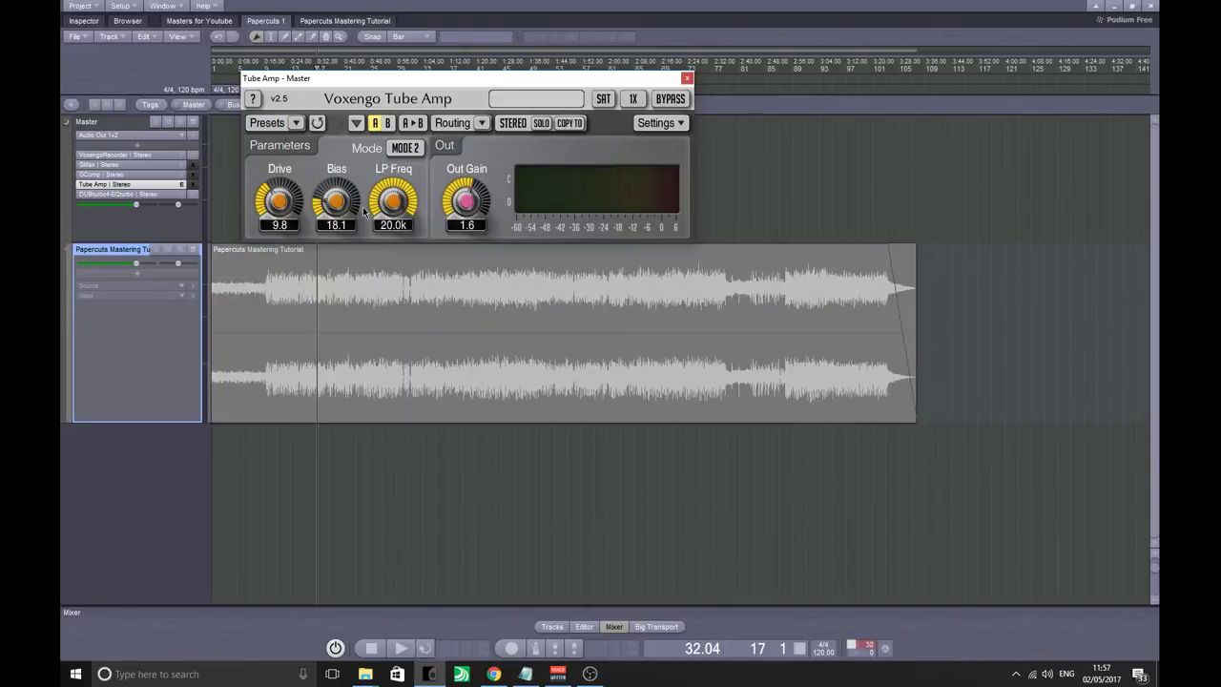
click(295, 122)
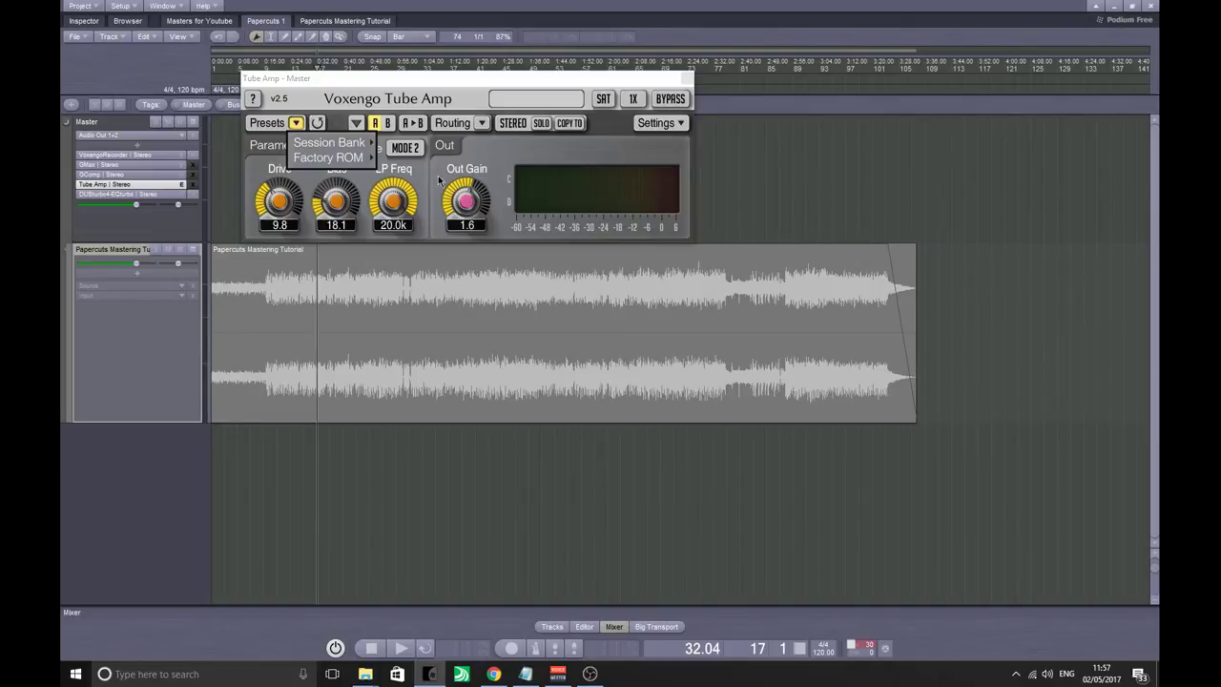
drag(351, 78, 420, 80)
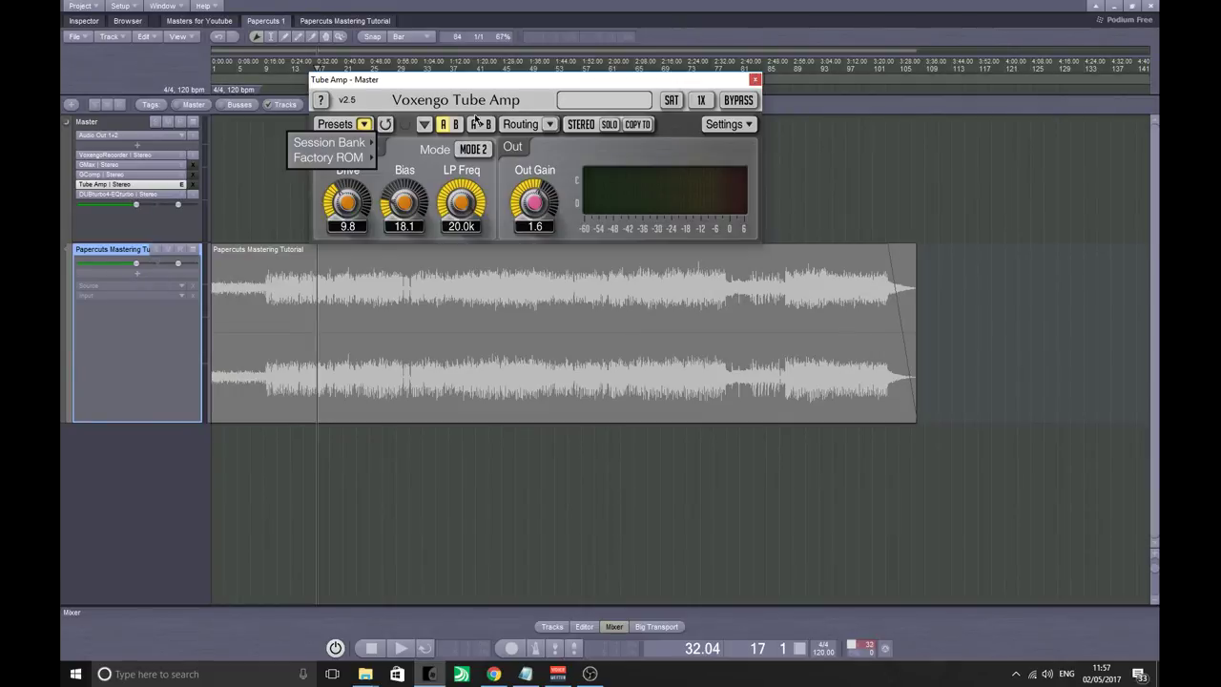
click(754, 80)
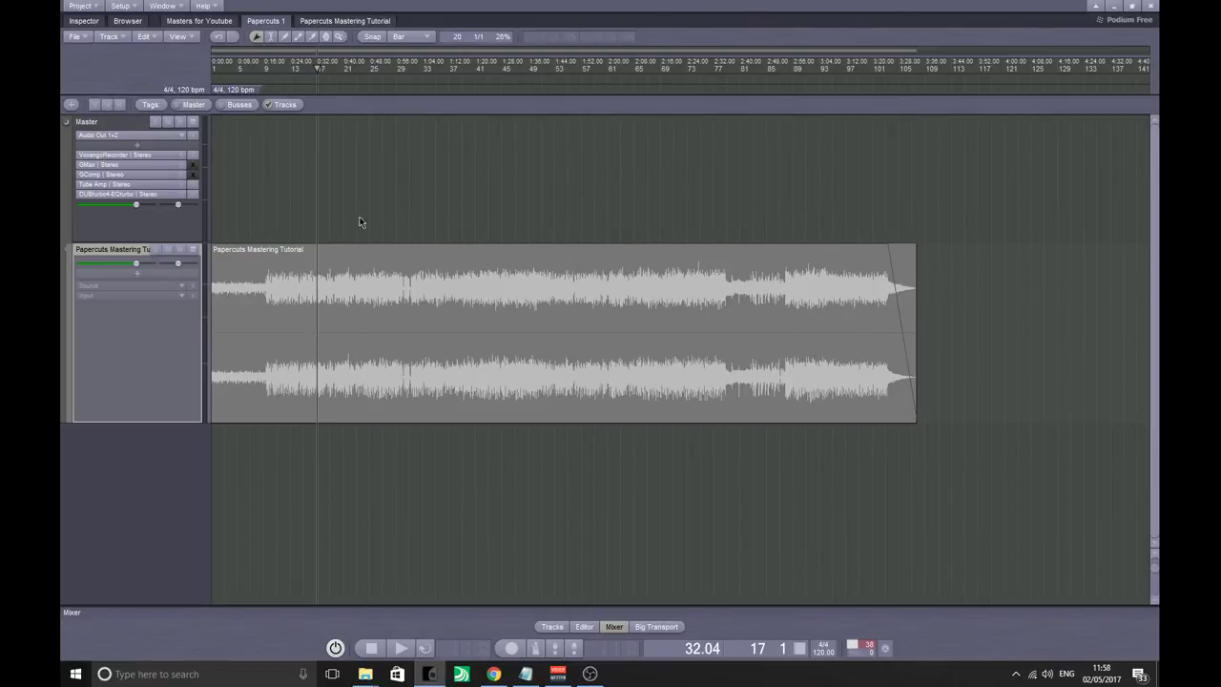
Step: Play the song with Tube Amp reopened, toggling its bypass repeatedly, then stop with the effect active
double_click(143, 184)
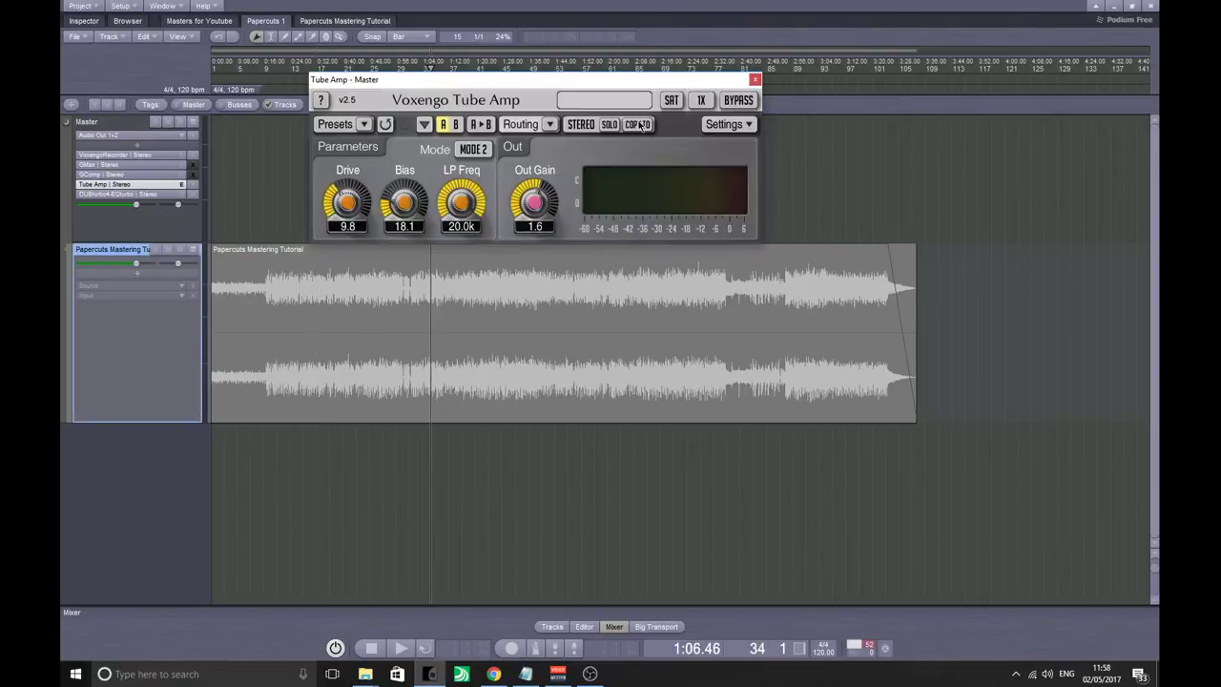
key(space)
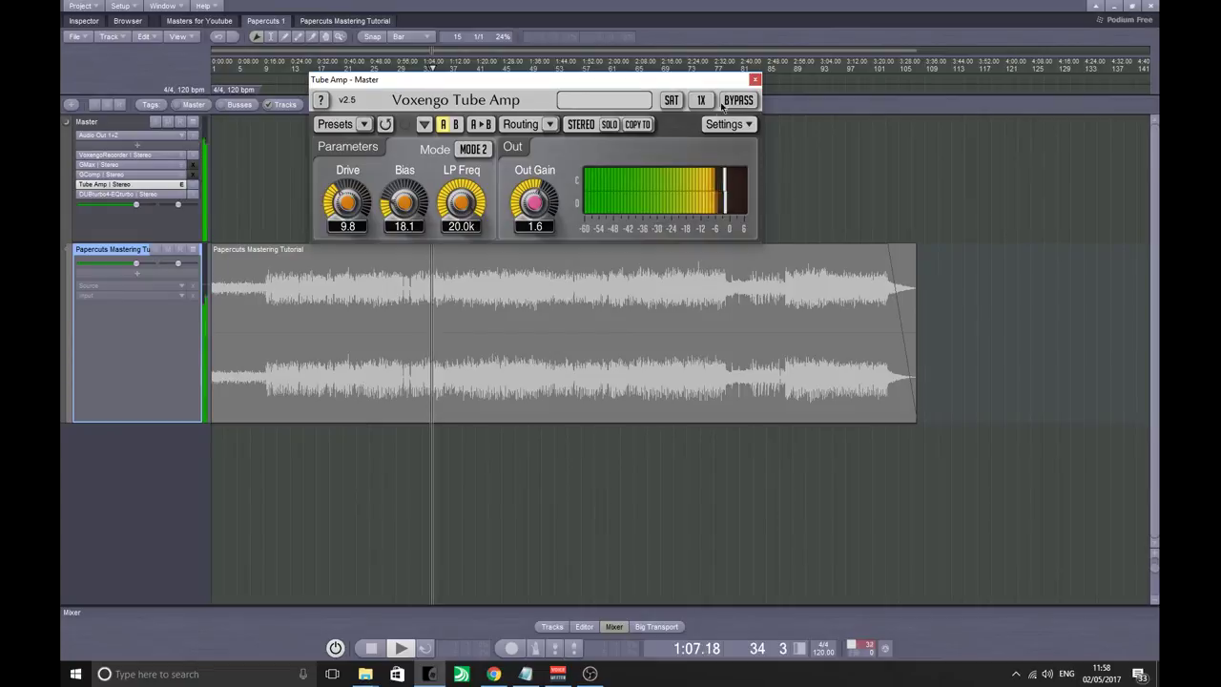
click(738, 101)
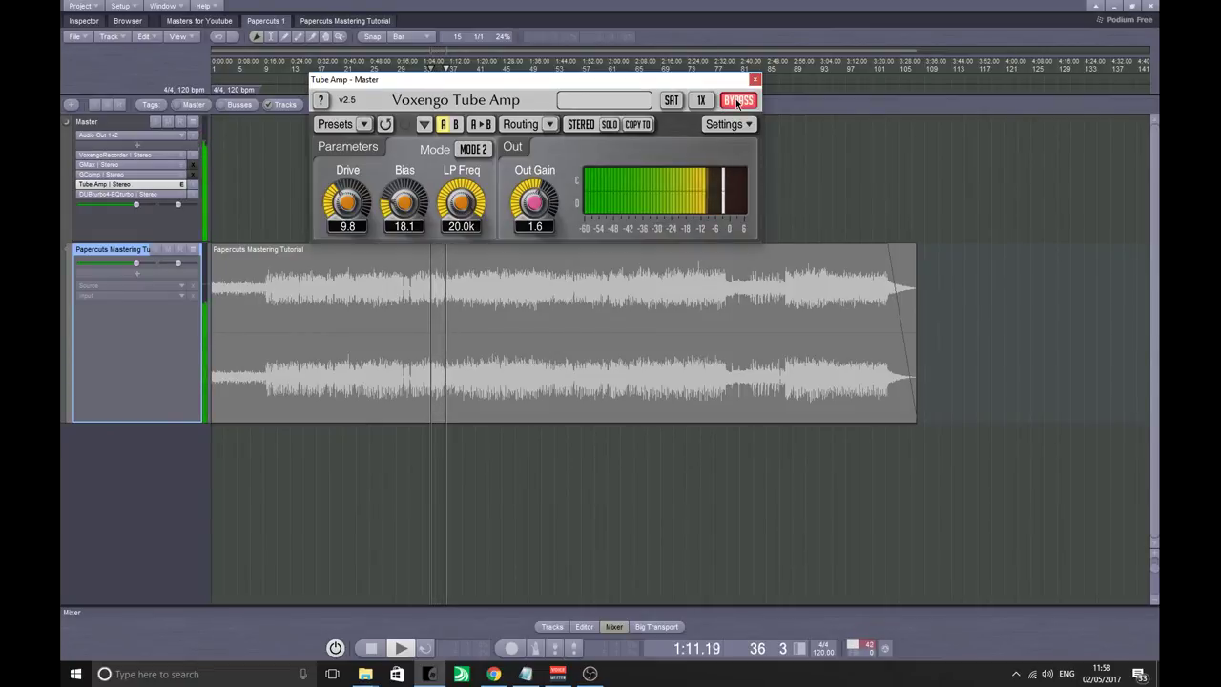
click(737, 101)
click(736, 101)
click(737, 102)
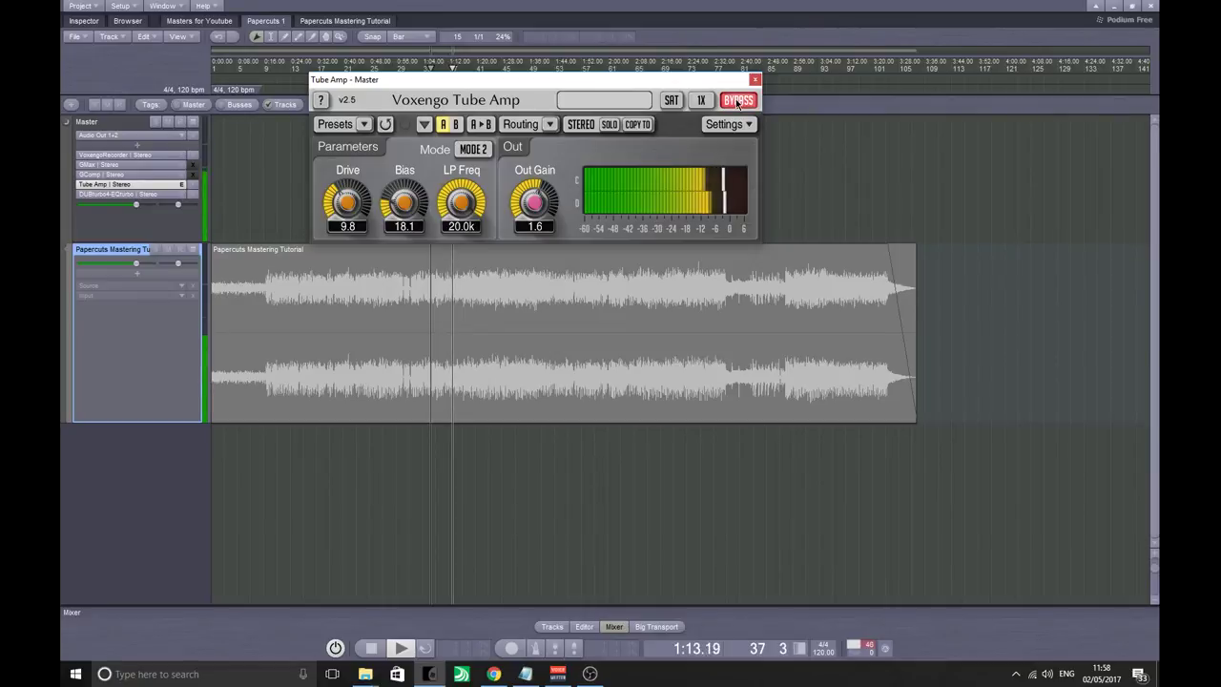
click(736, 101)
click(736, 101)
click(736, 101)
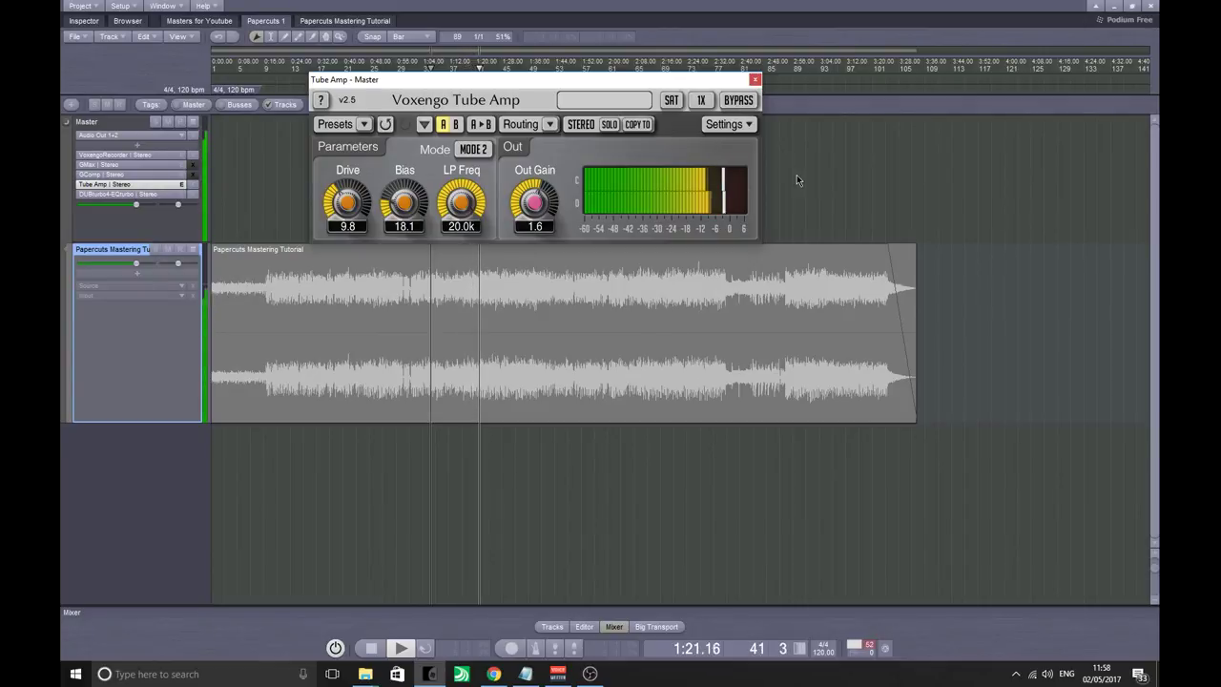
key(space)
drag(658, 79, 602, 96)
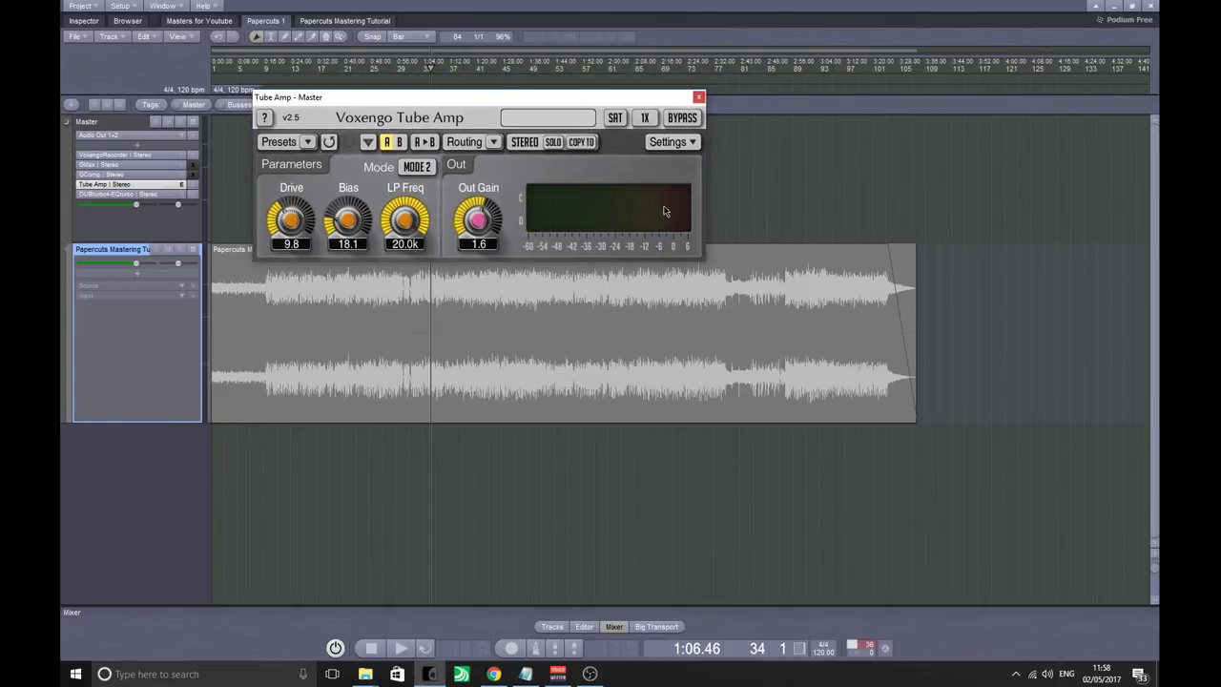
double_click(178, 174)
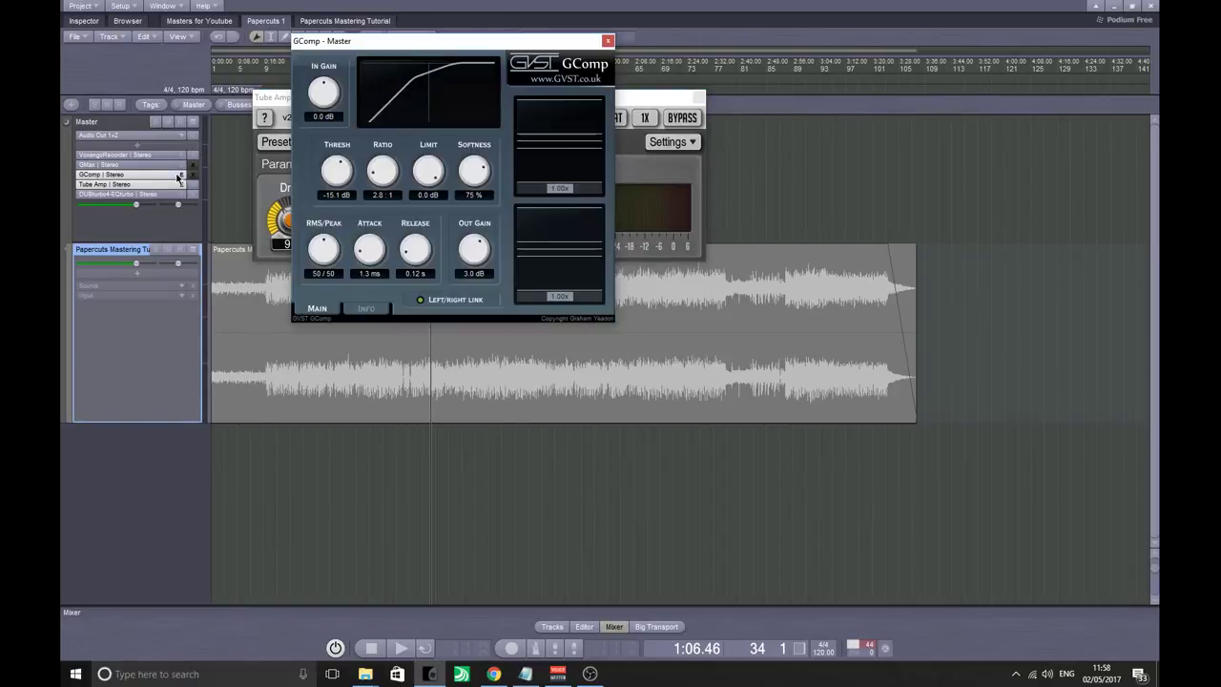
click(608, 42)
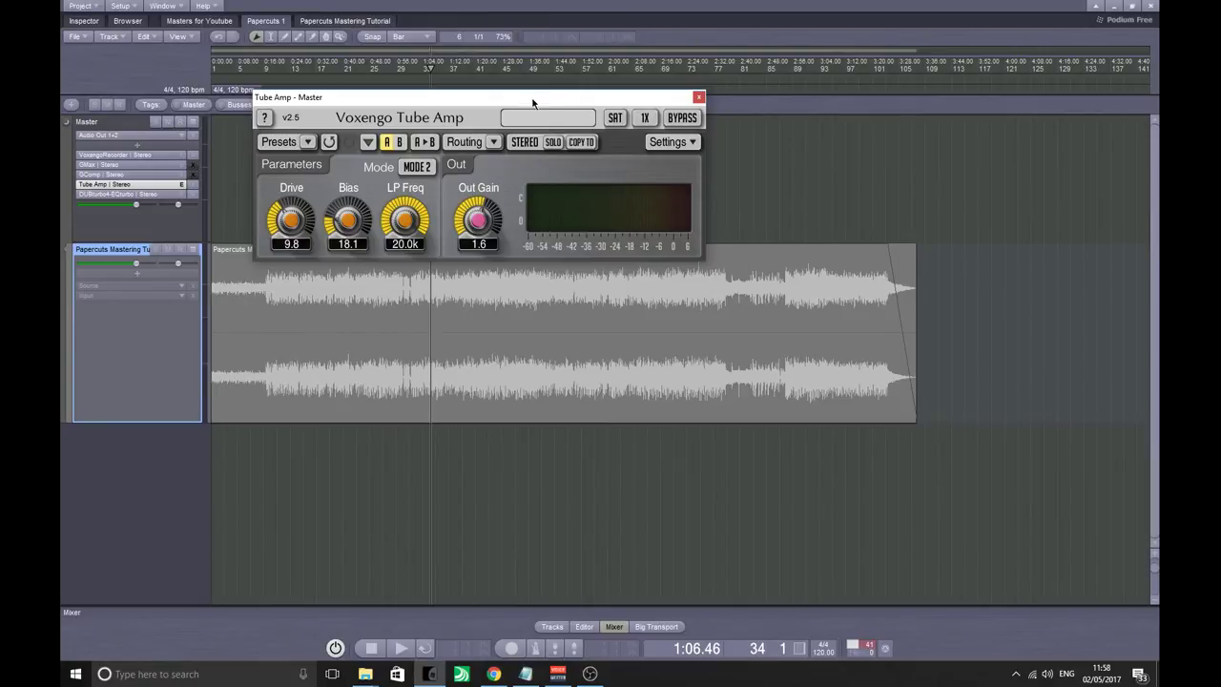
drag(528, 96, 587, 104)
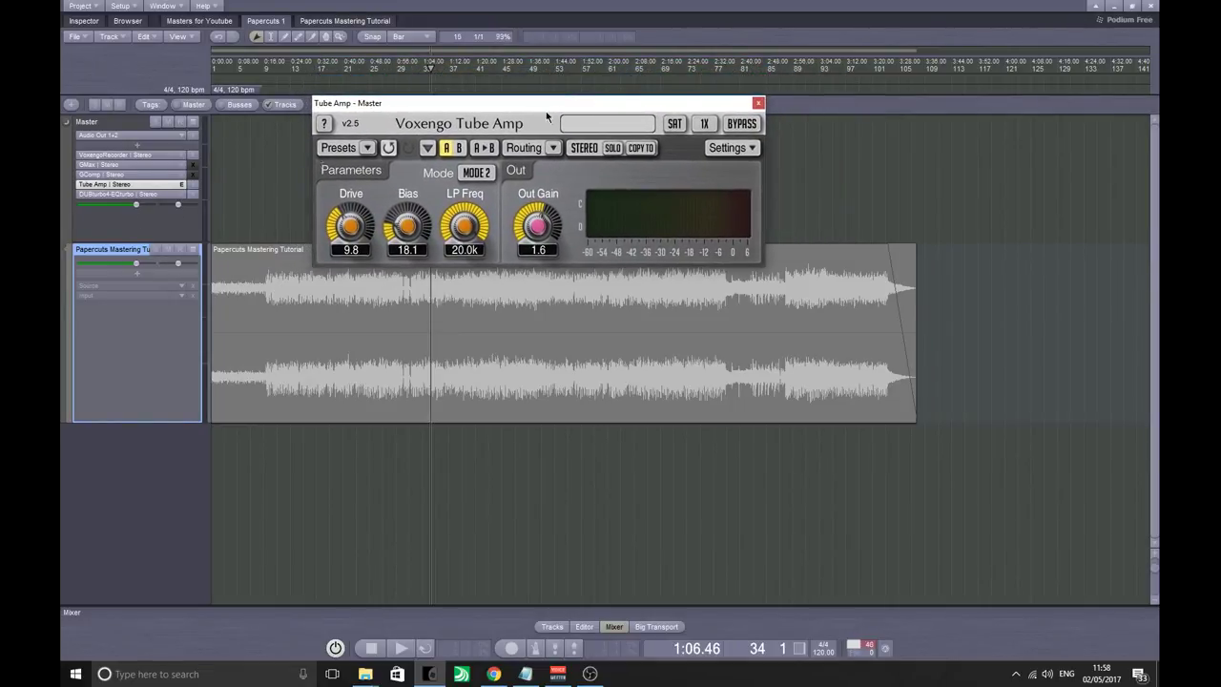
drag(629, 107, 550, 184)
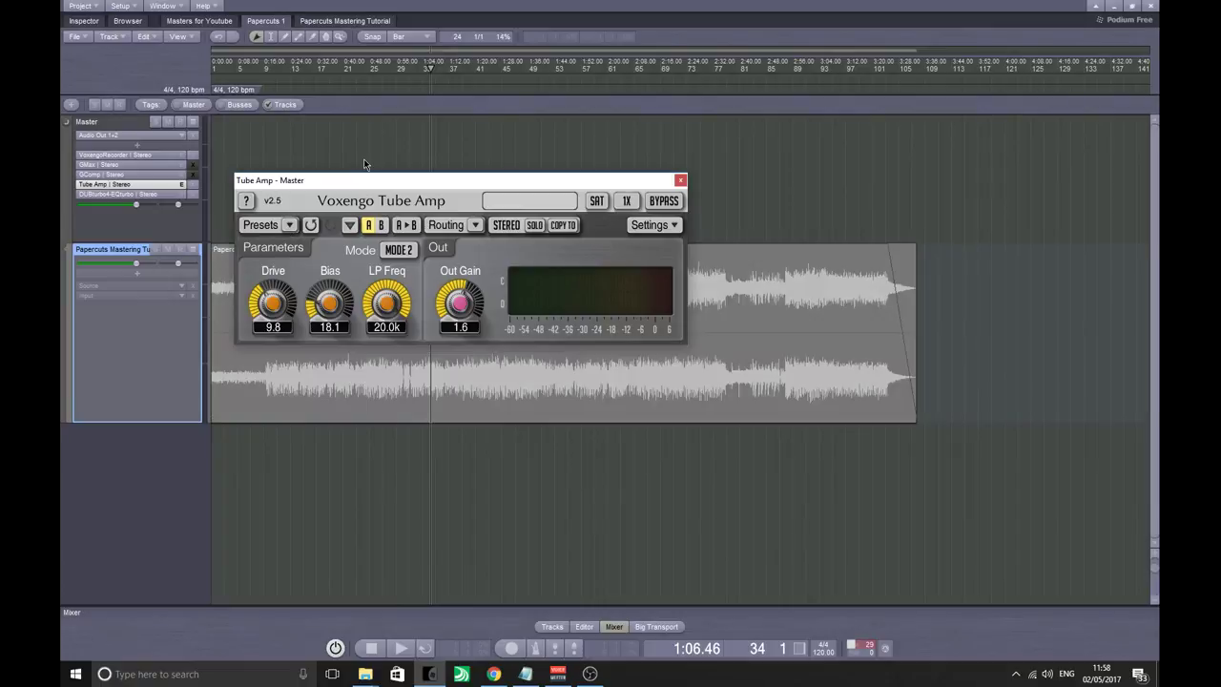
drag(422, 181, 625, 129)
click(565, 542)
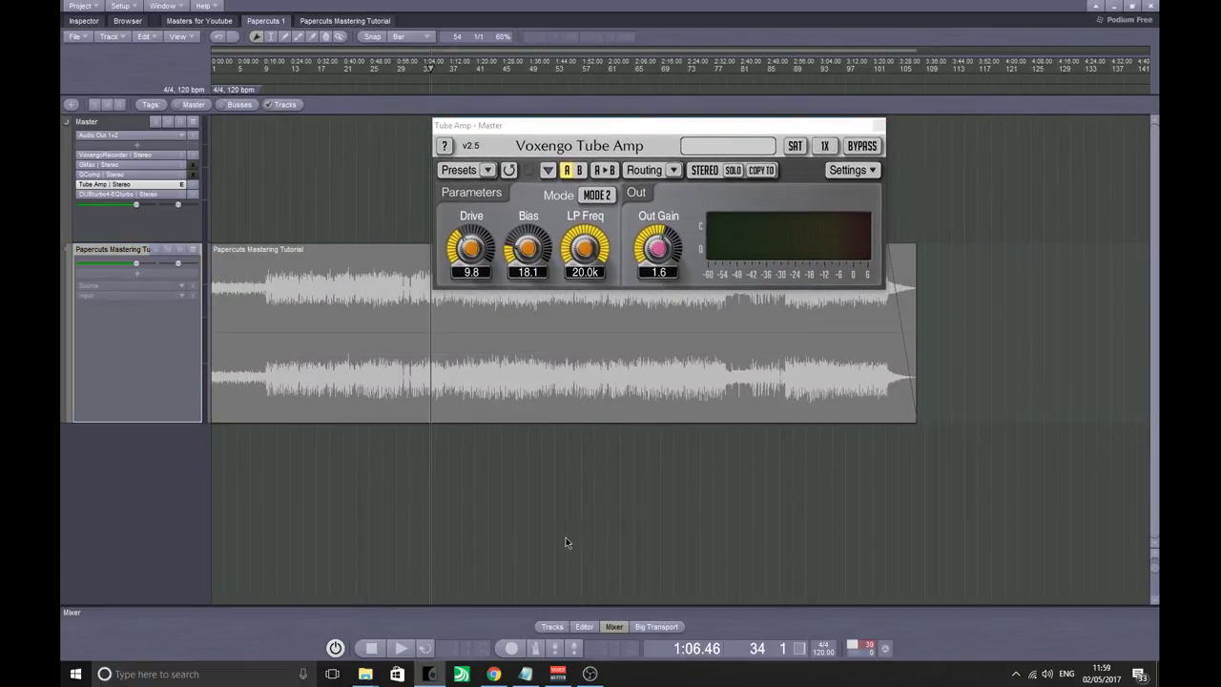